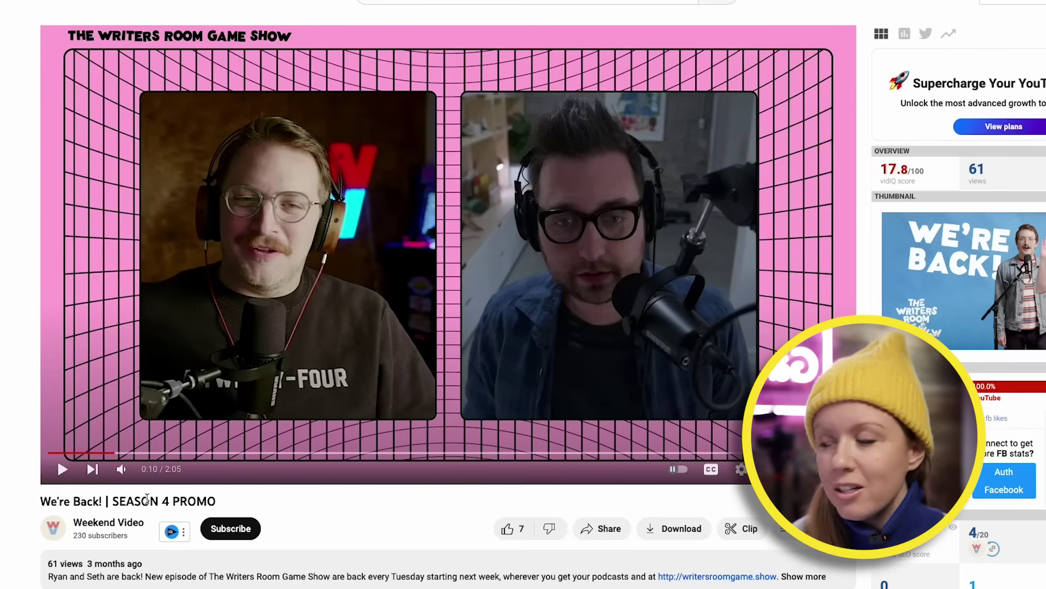
Play the split-screen podcast promo video on YouTube as a reference
click(175, 46)
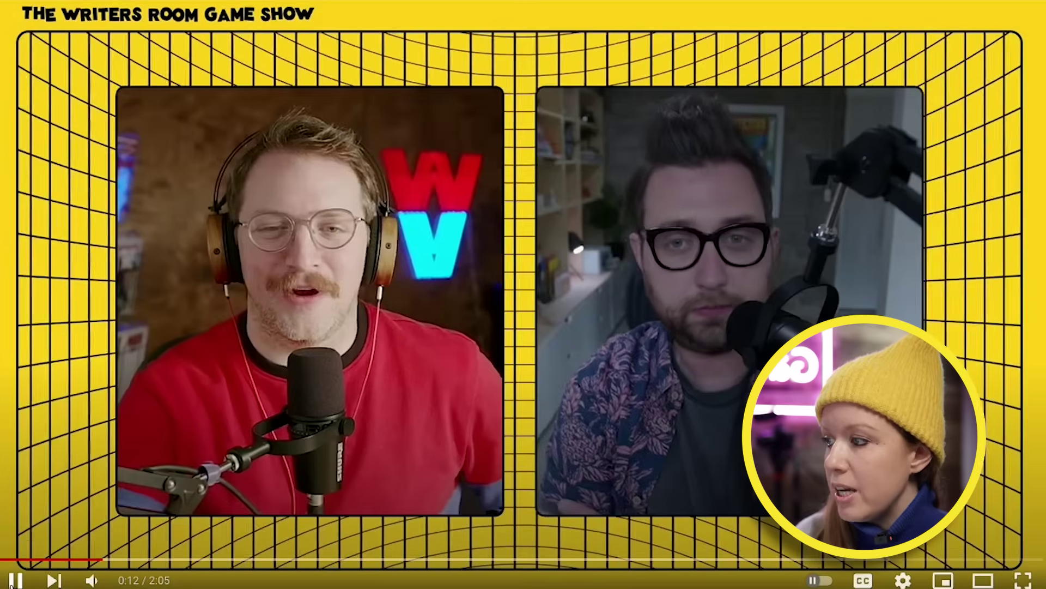
click(66, 59)
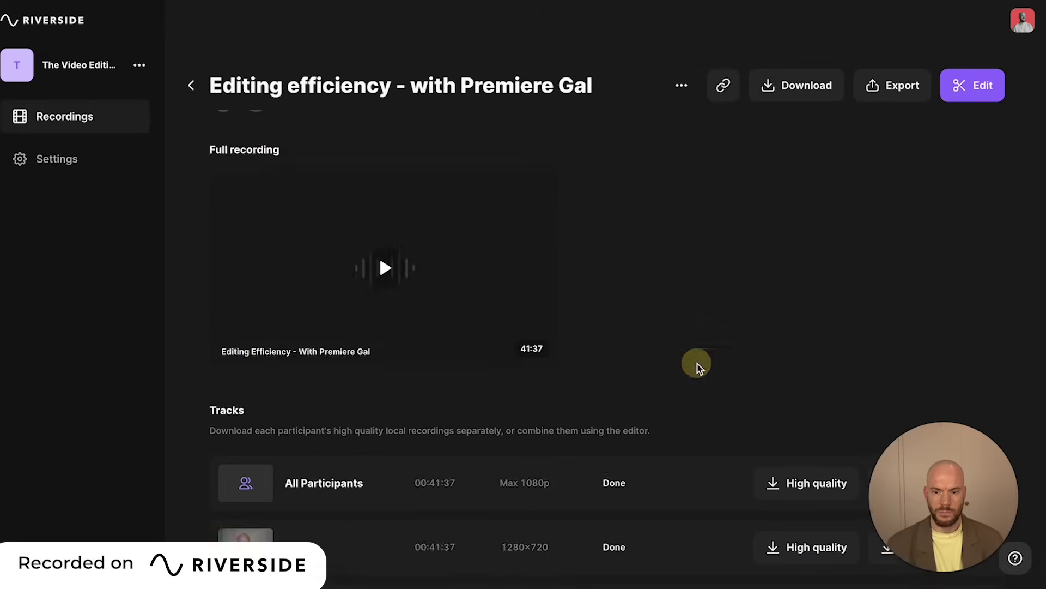
Review the recording's participant tracks along with its download and export options
scroll(699, 362, down, 5)
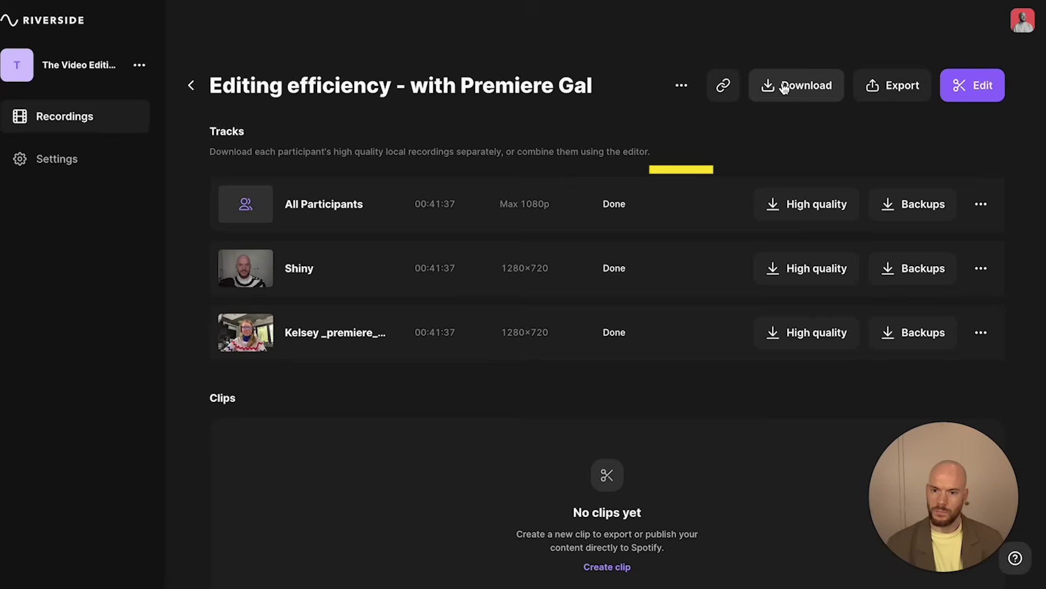
click(785, 87)
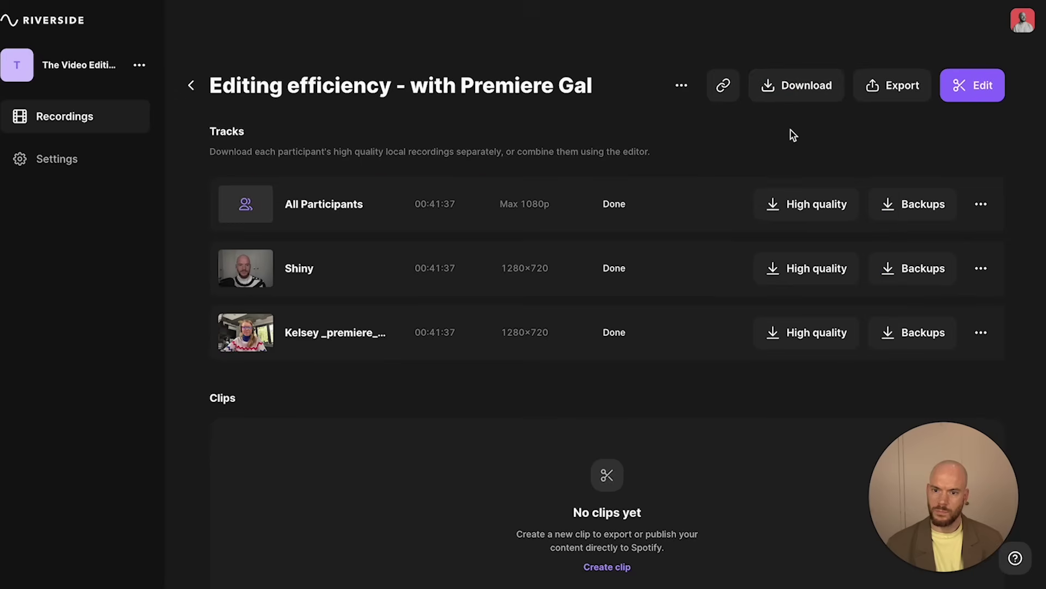
click(905, 91)
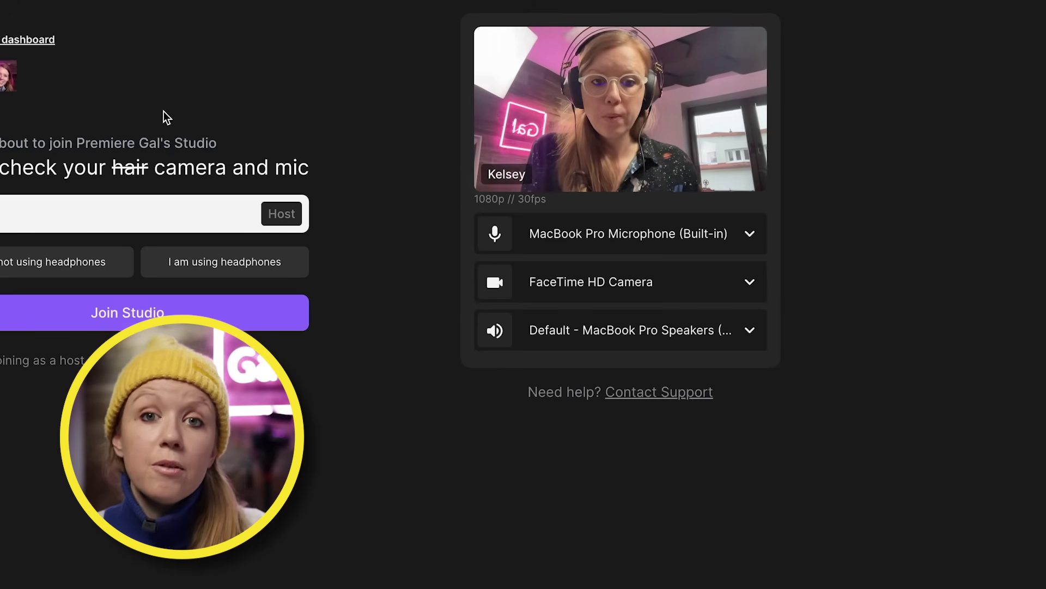
Join the recording studio and show its media options
click(589, 330)
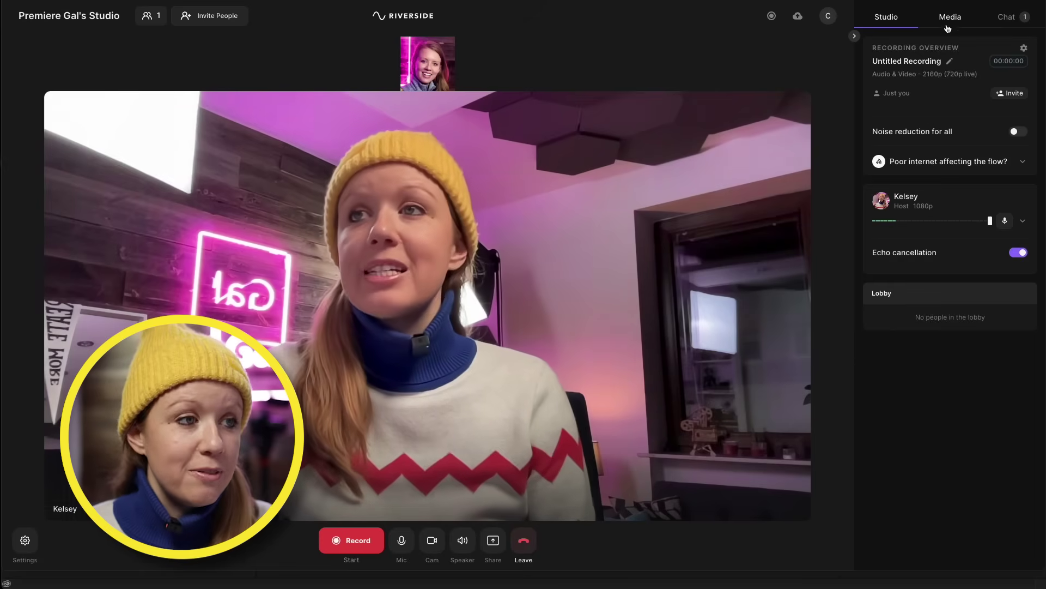
click(950, 19)
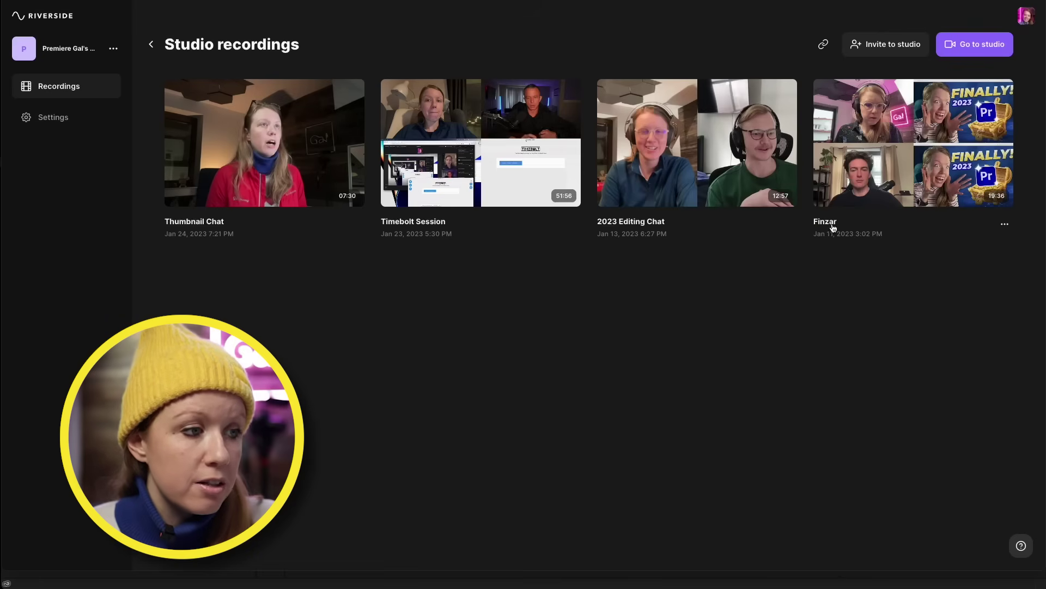
Open the Finzar recording for editing and create a new clip in the 9:16 Story format
click(834, 232)
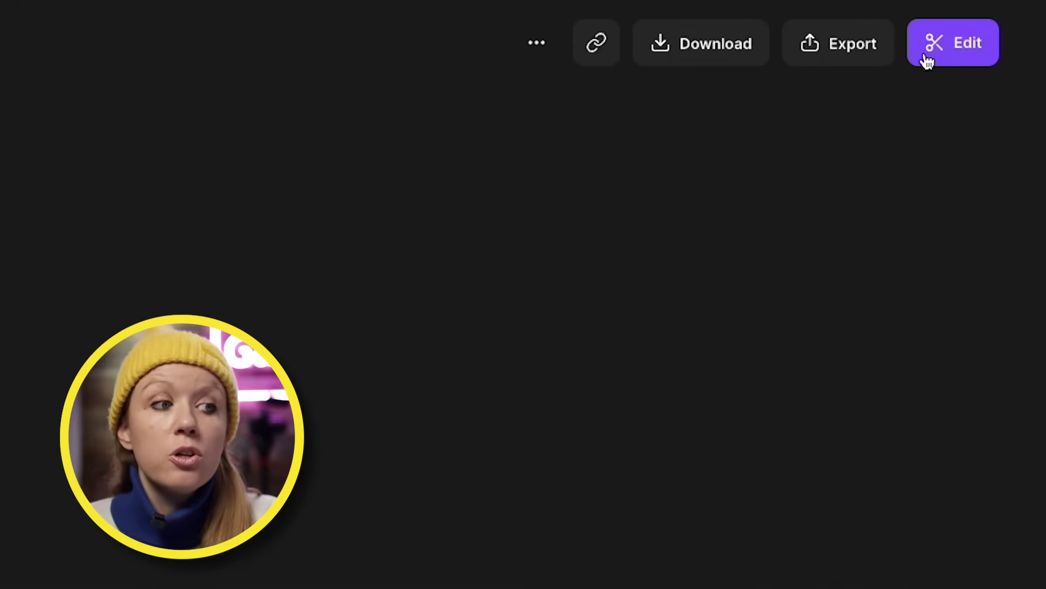
click(976, 69)
drag(306, 102, 489, 101)
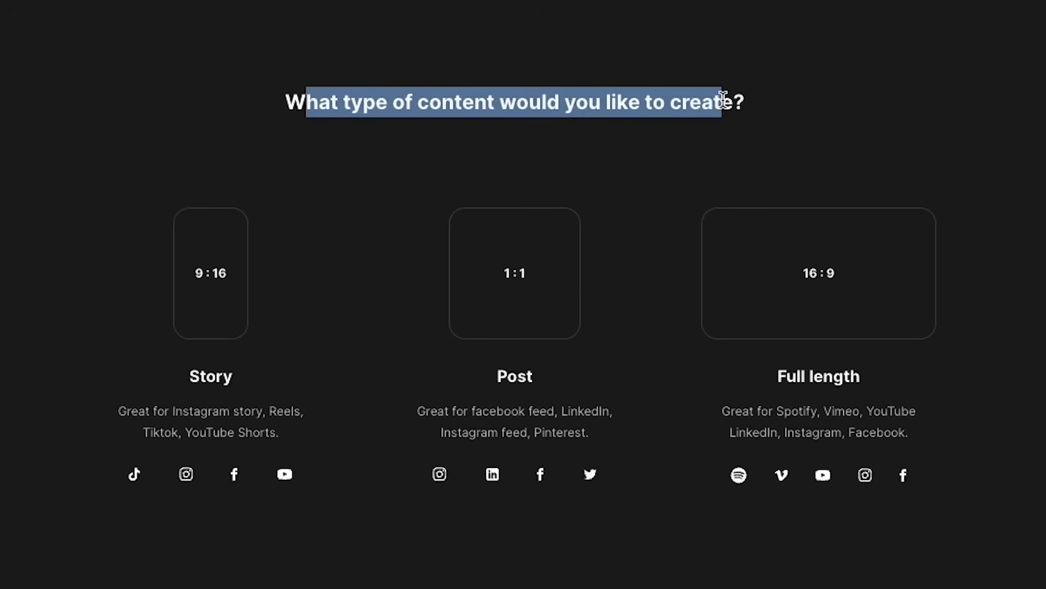
click(563, 131)
click(201, 327)
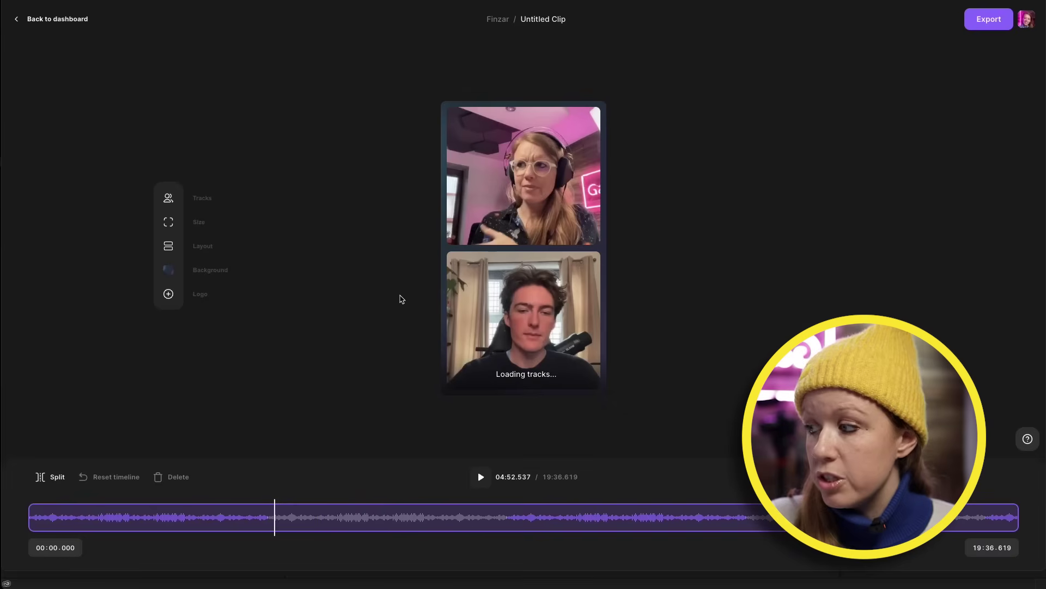
Check the clip's track list and try the 1:1 and 16:9 sizes
click(170, 201)
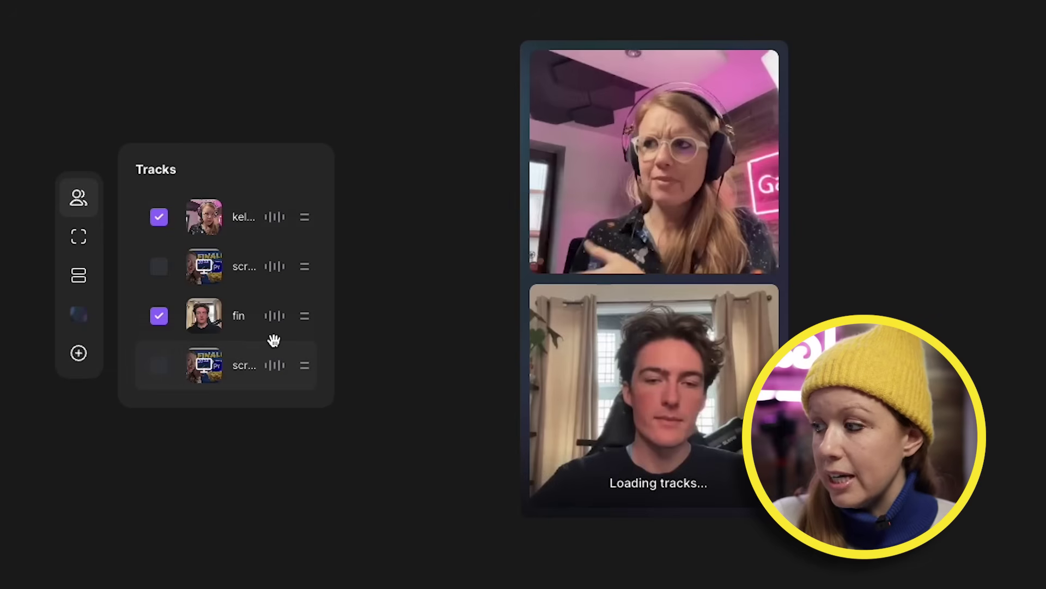
click(80, 240)
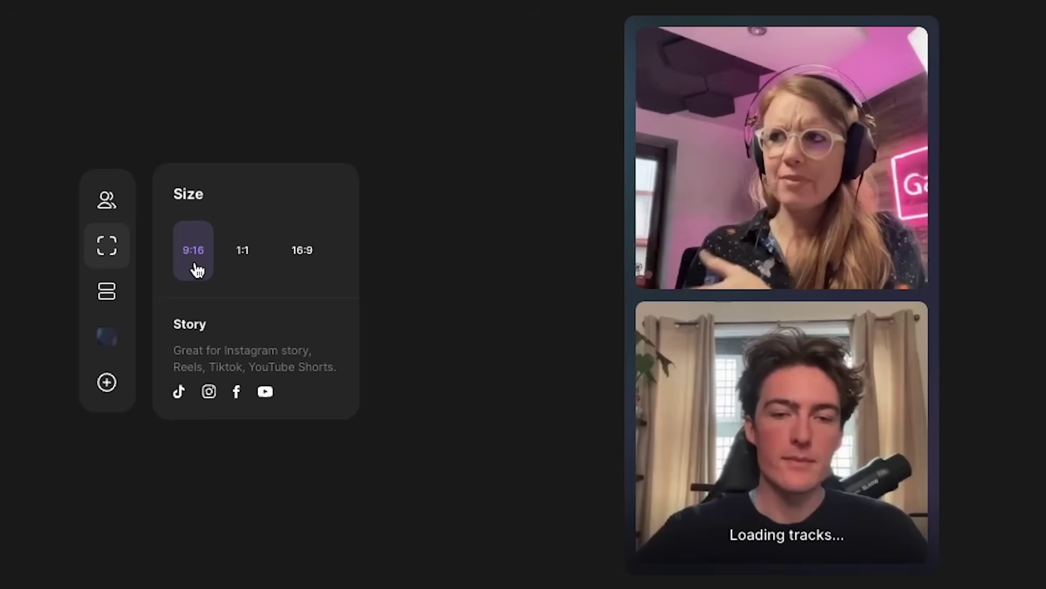
click(240, 252)
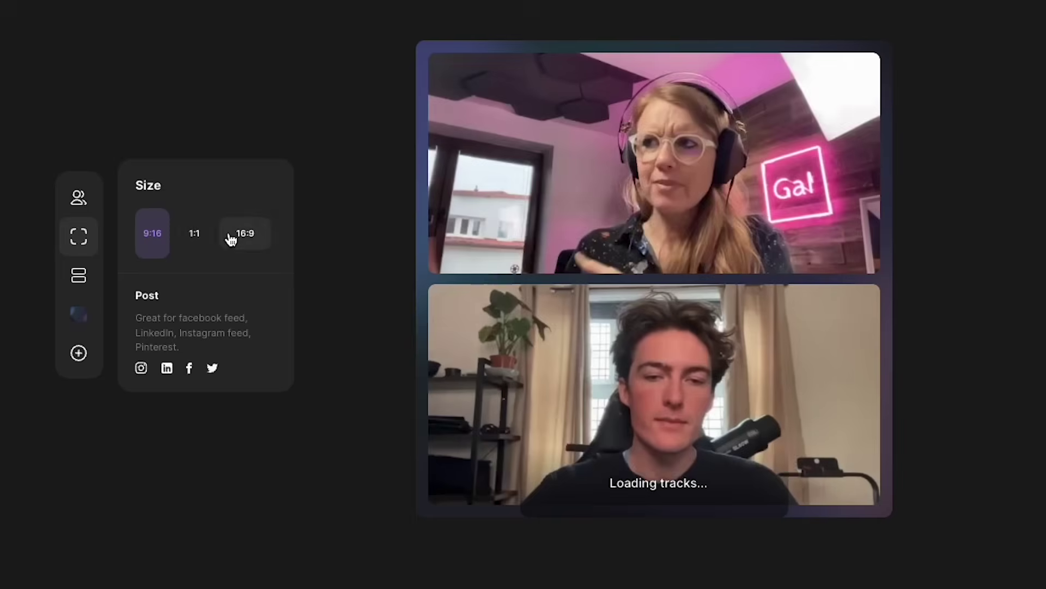
click(245, 240)
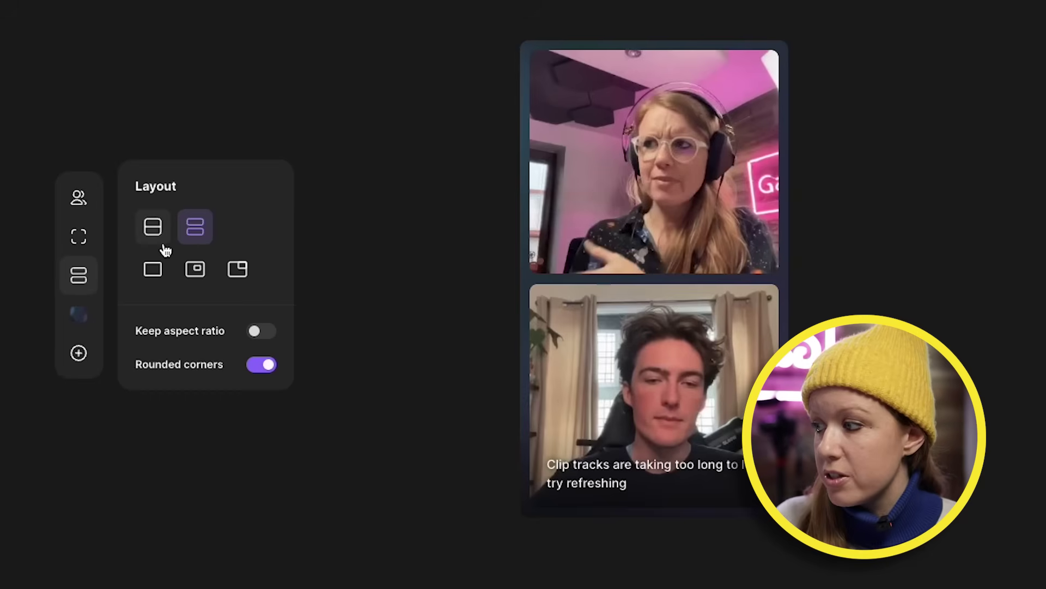
Try the Grid, Full frame AI and picture-in-picture layouts, and settle on Grid with gaps for the clip
click(153, 228)
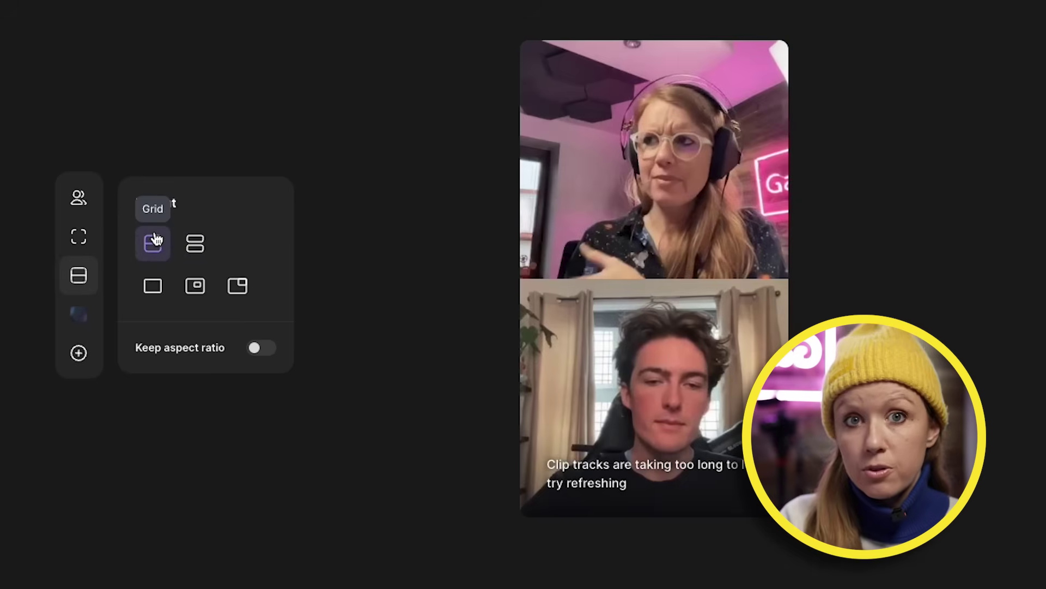
click(195, 245)
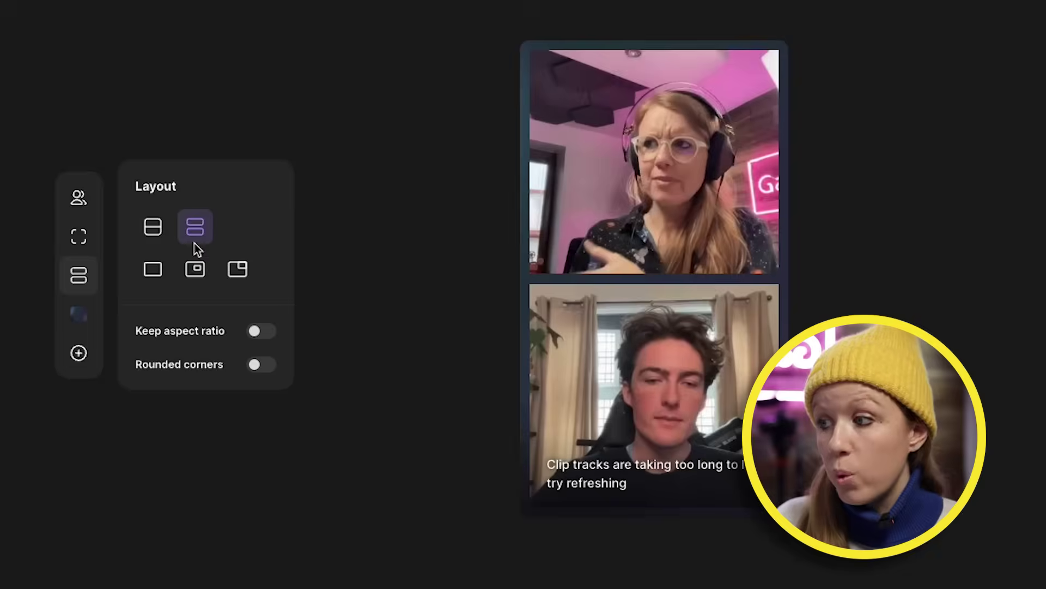
click(157, 270)
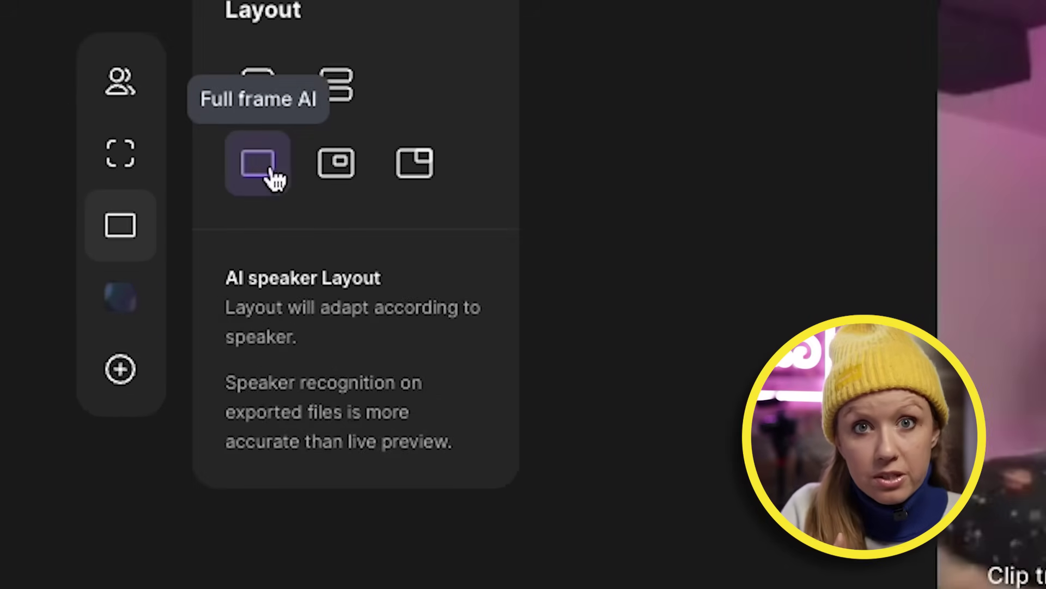
click(338, 170)
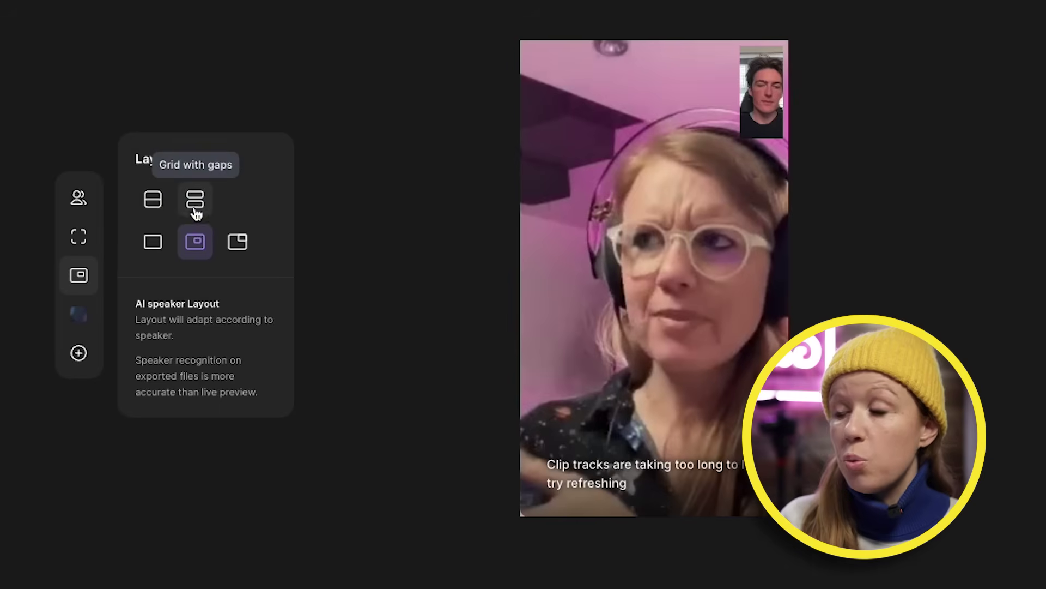
click(197, 203)
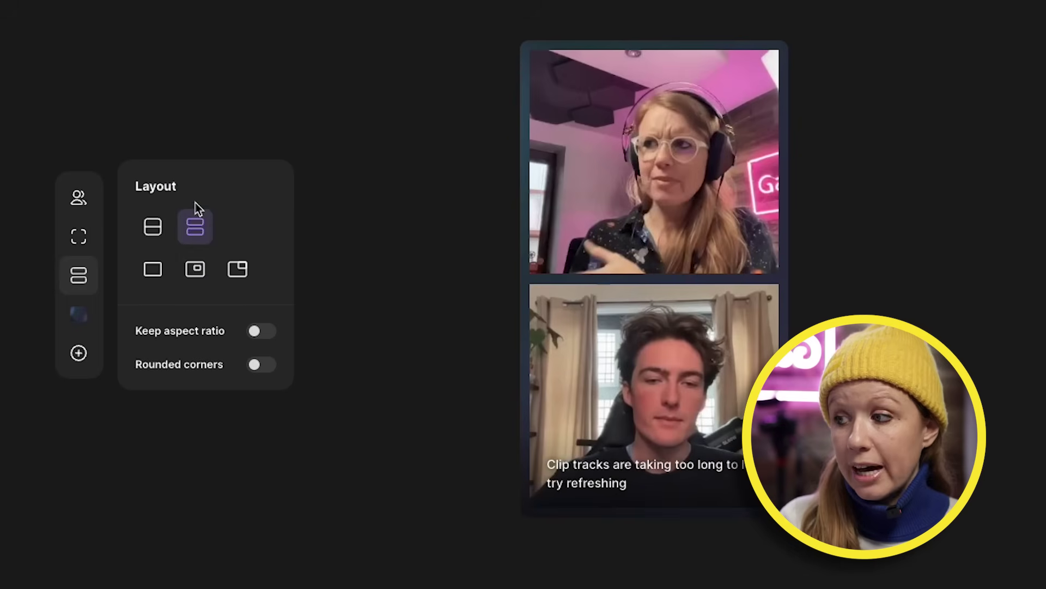
Change the clip's background to the multicolour gradient running from orange to blue
click(79, 316)
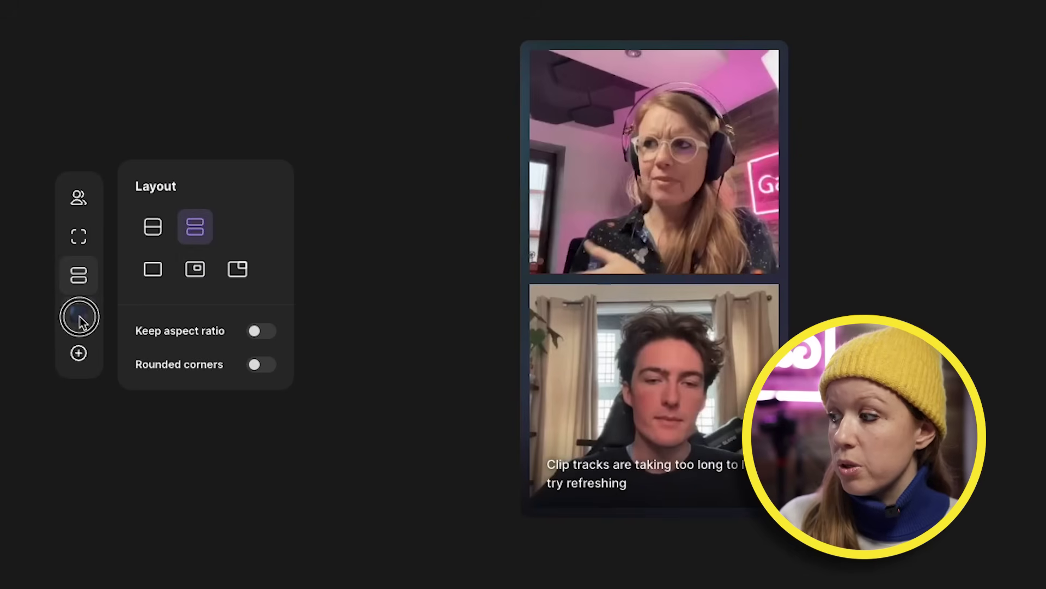
click(241, 231)
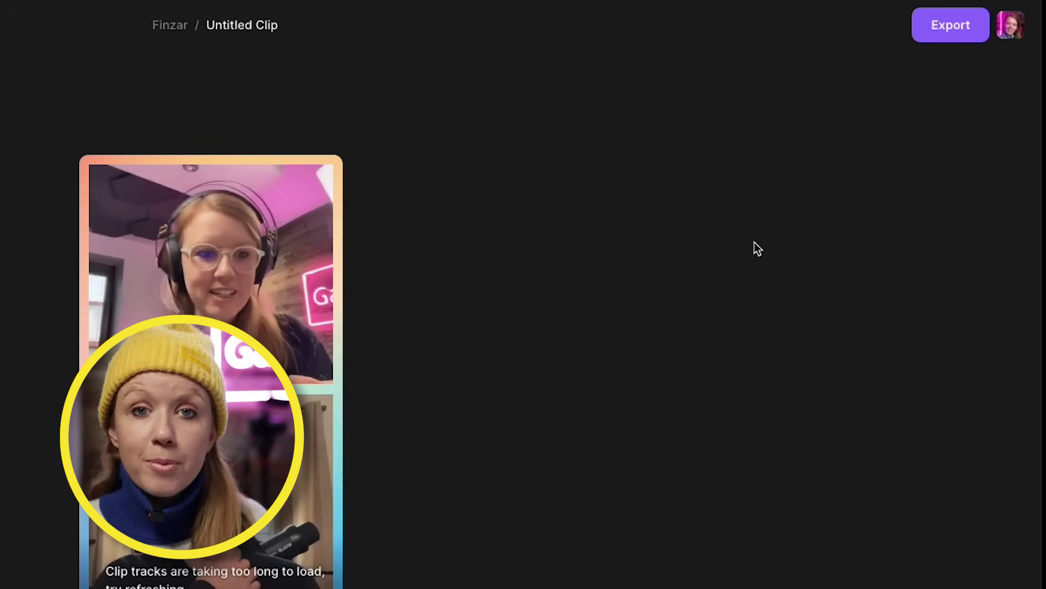
In the clip's export options, set the video quality to 2160p 4K and switch on Normalize Audio Levels
click(961, 24)
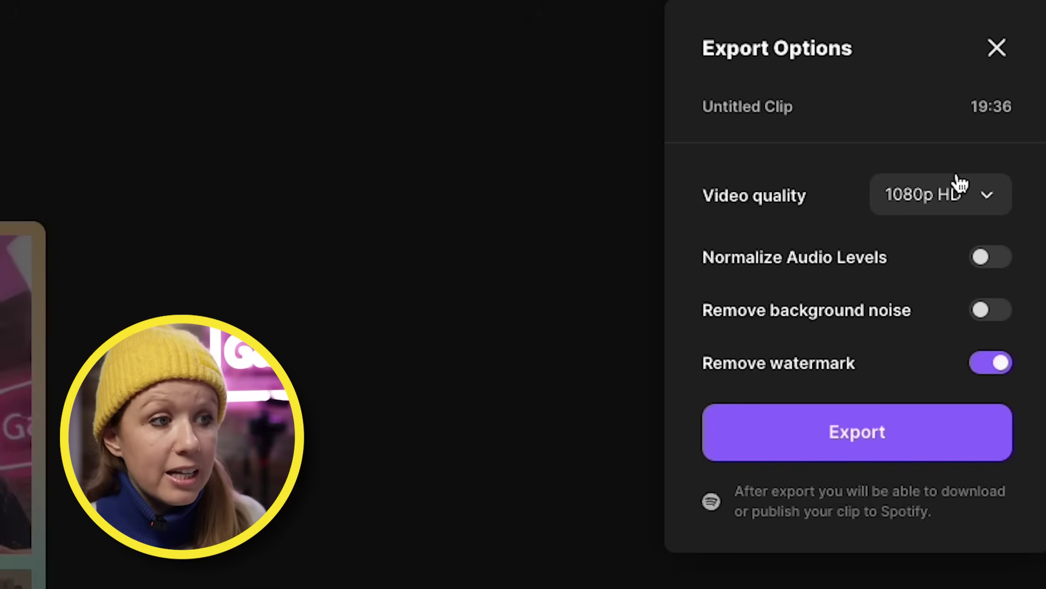
click(959, 184)
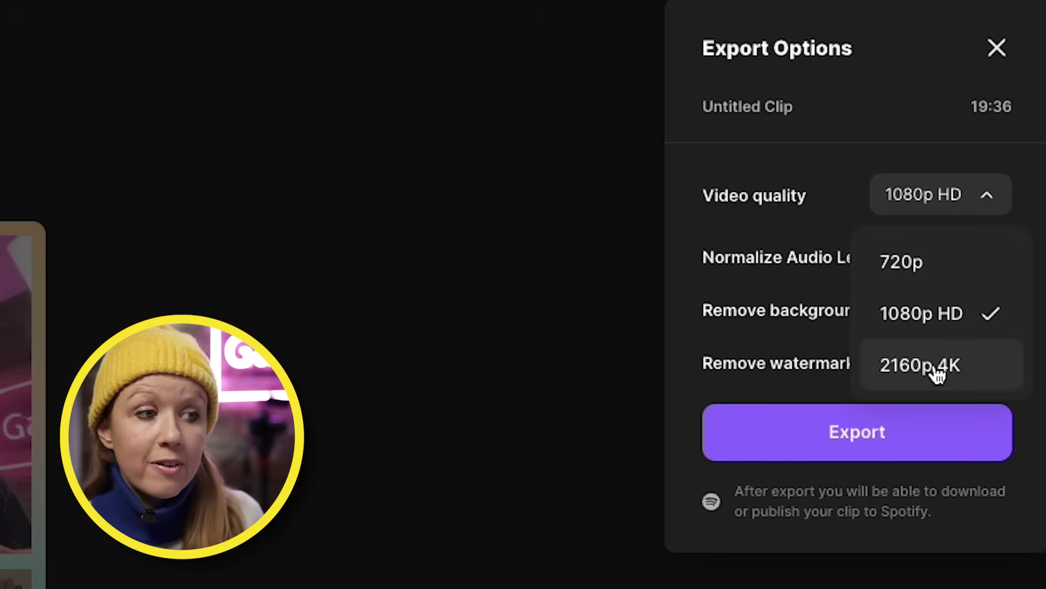
click(936, 373)
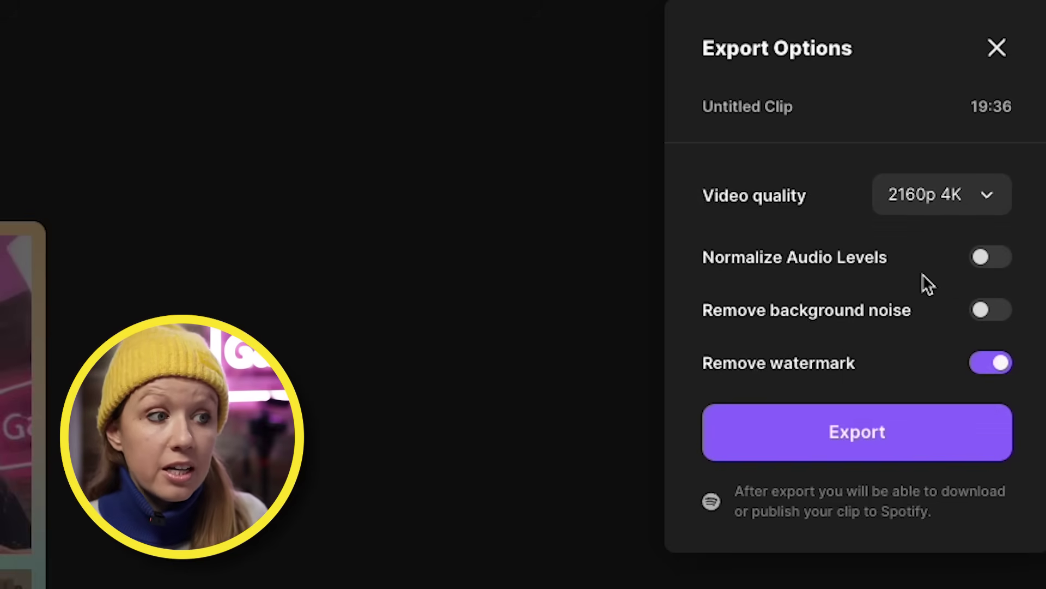
click(992, 269)
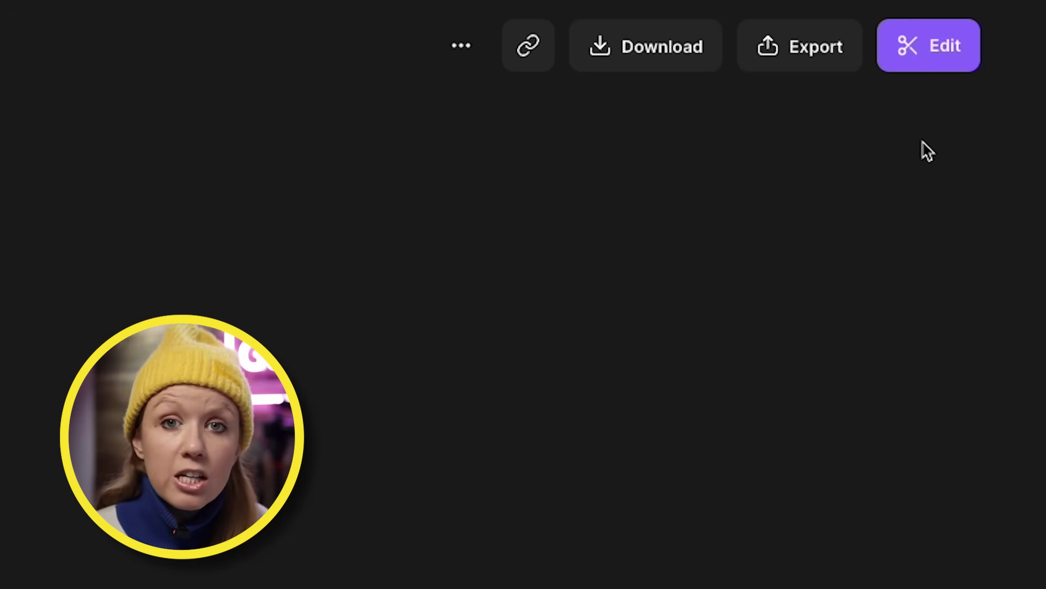
Export the recording as an Adobe Premiere Pro timeline and download it
click(776, 59)
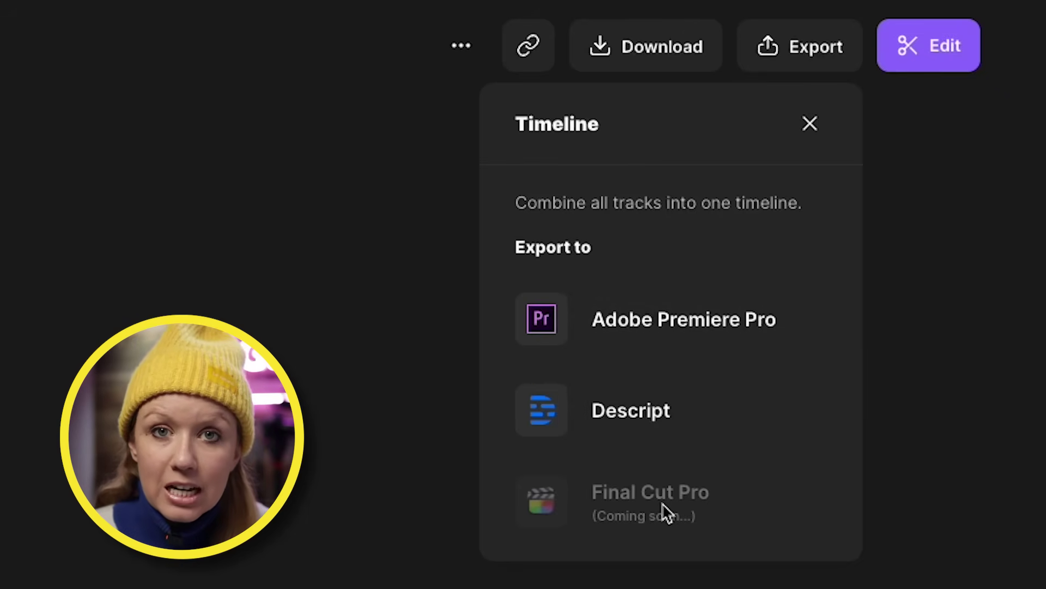
click(677, 330)
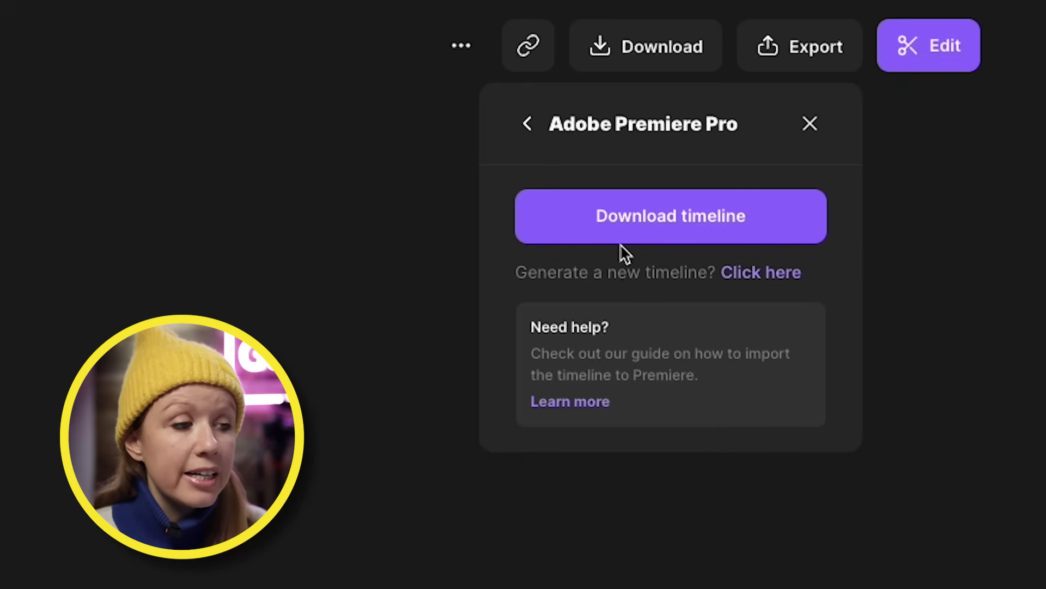
click(653, 225)
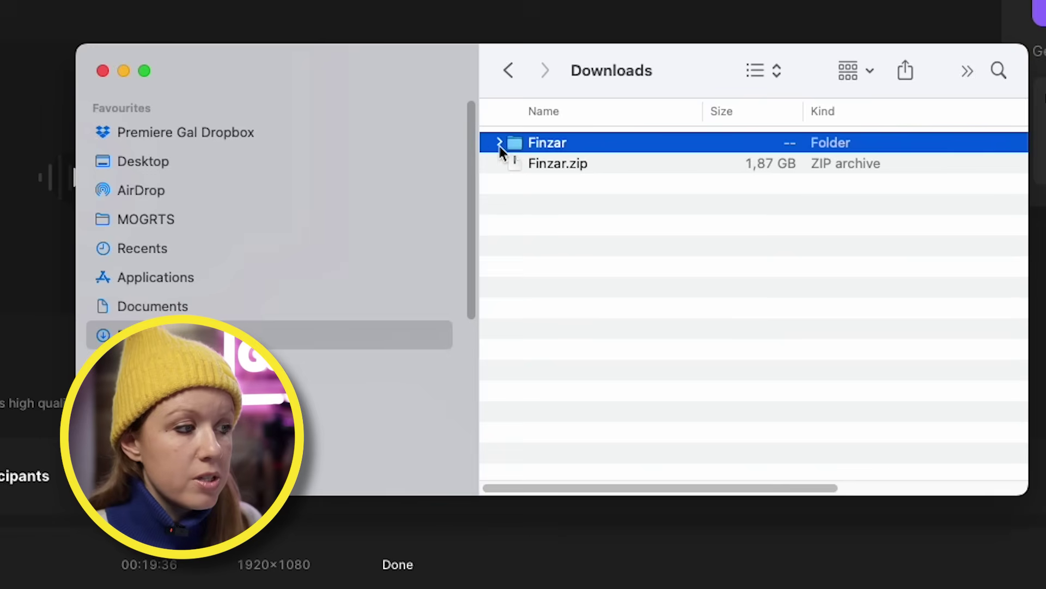
Examine the screen-share and audio files in the downloaded Finzar folder and select export.xml
click(498, 143)
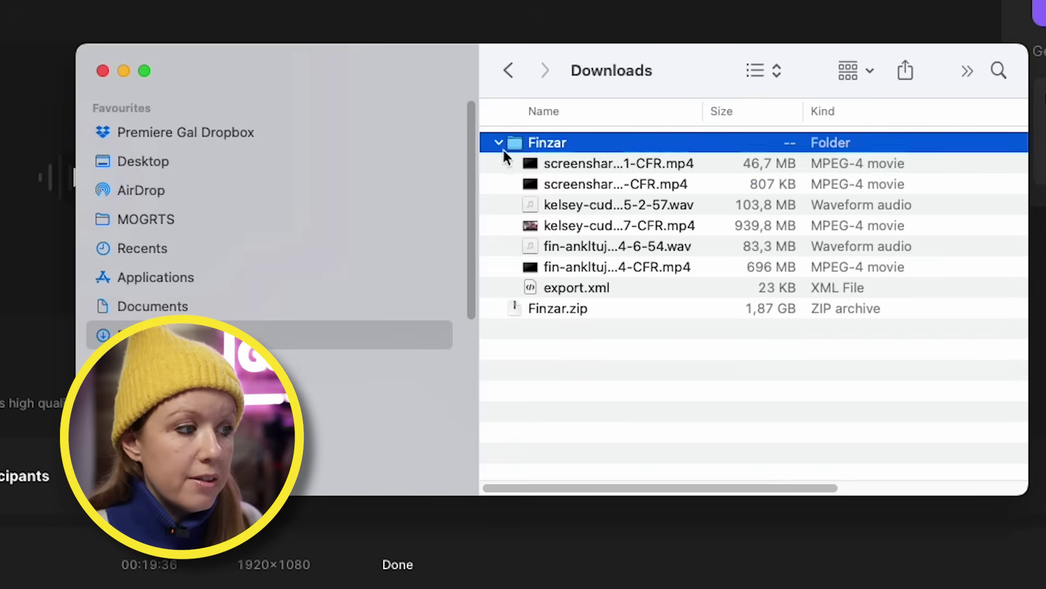
click(591, 163)
click(597, 185)
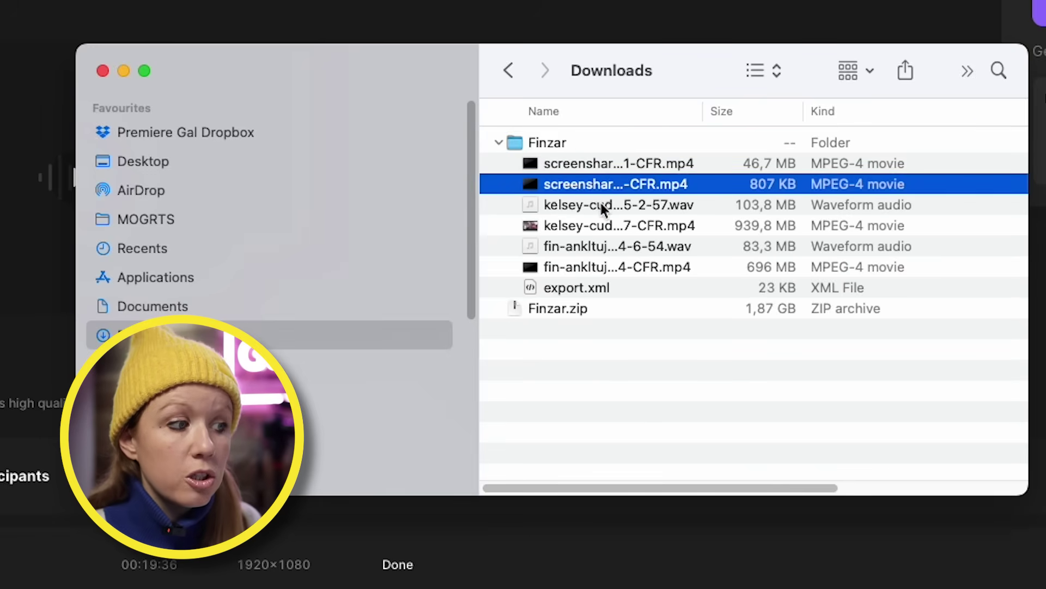
click(602, 206)
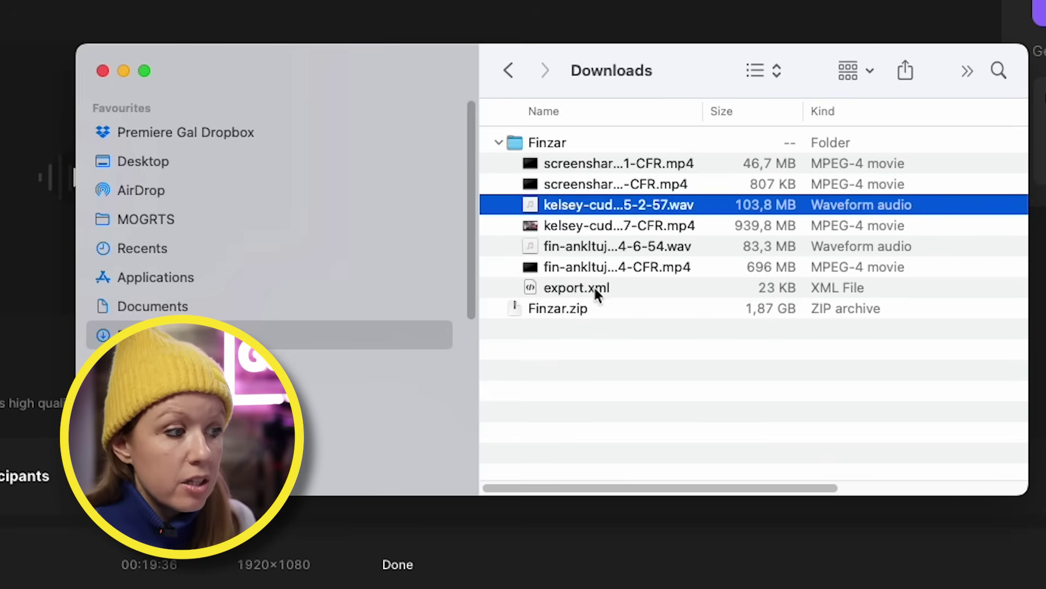
click(621, 291)
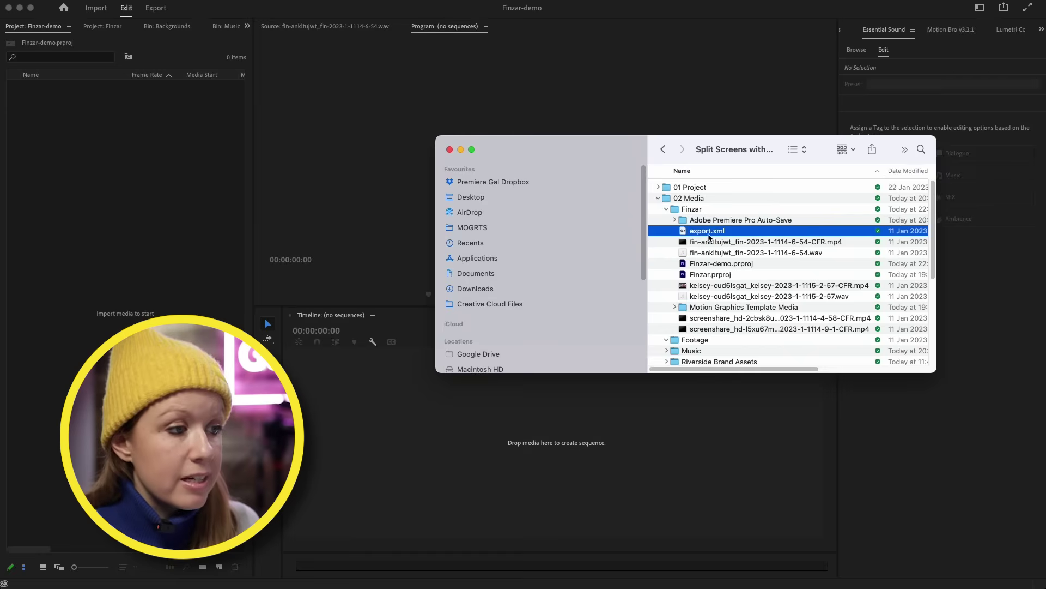
Import export.xml from the Finzar media folder into the Finzar-demo Premiere Pro project and open the Finzar sequence
drag(710, 233, 160, 203)
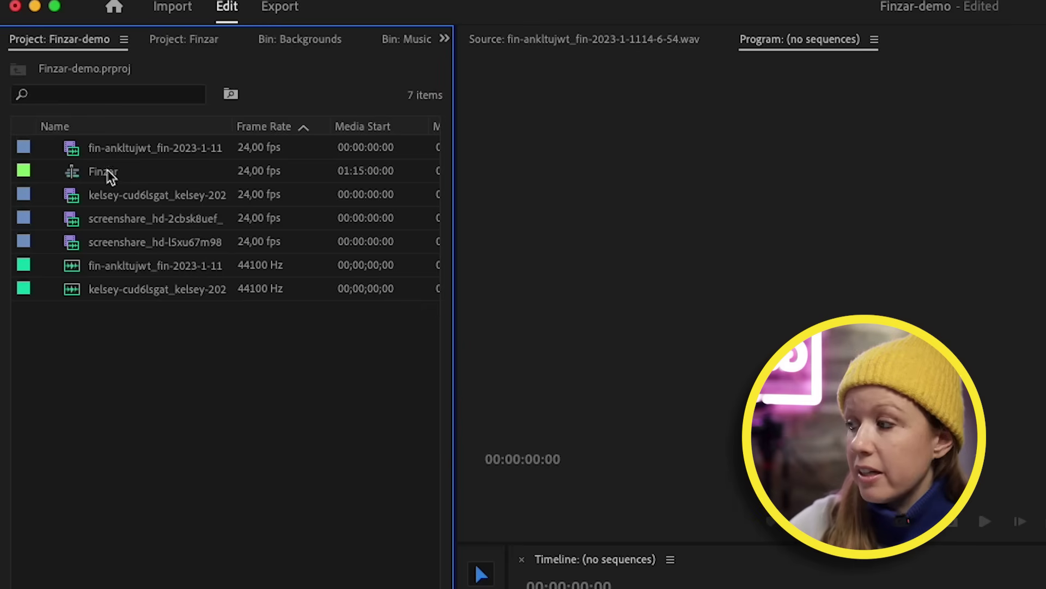
click(109, 177)
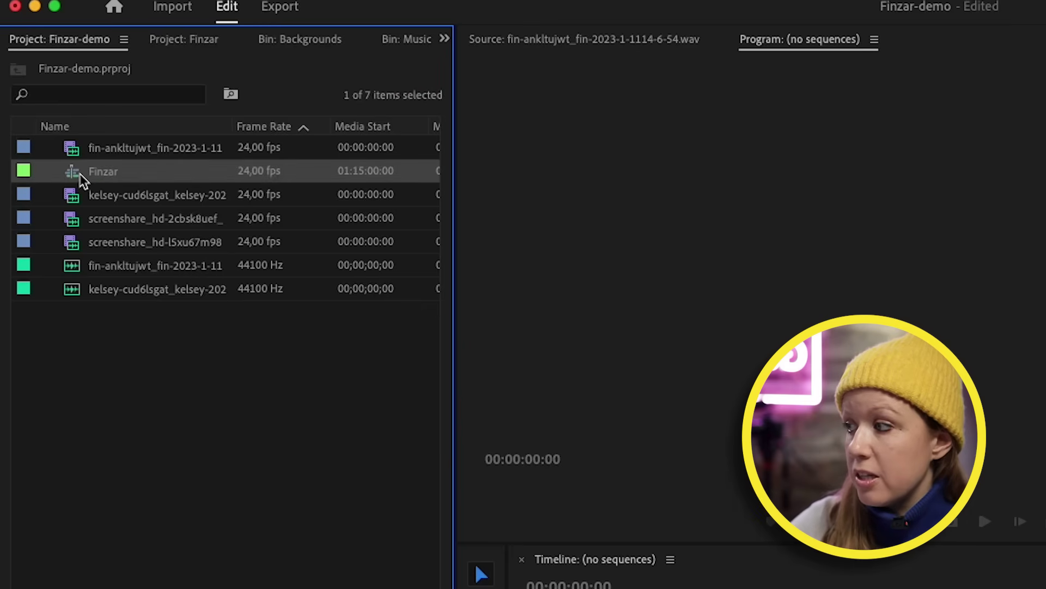
double_click(79, 176)
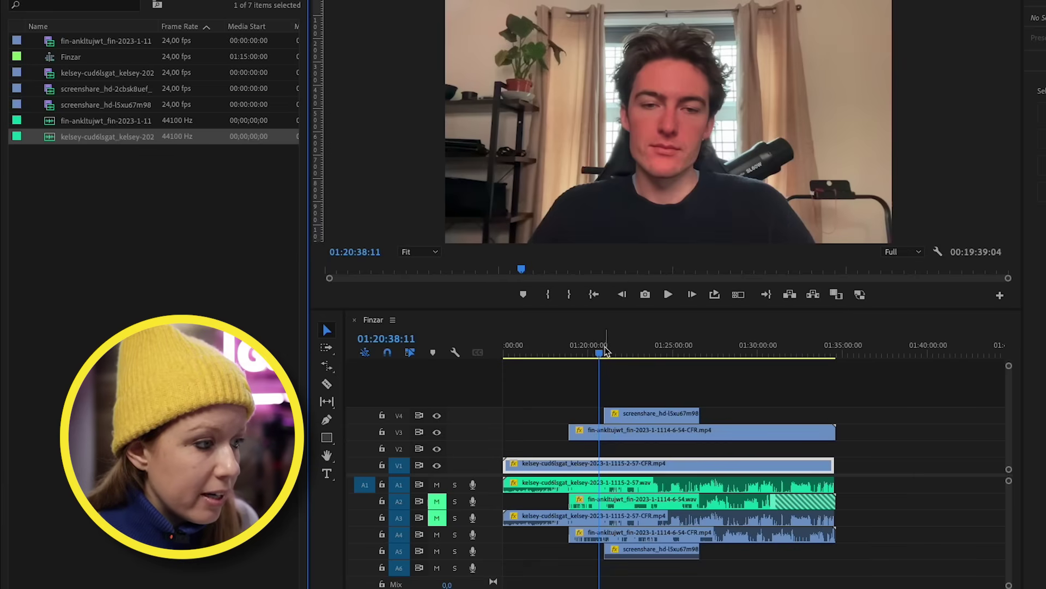
Find a moment showing the guest on camera and move the guest's camera clip from track V3 to V2
drag(602, 349, 594, 349)
key(space)
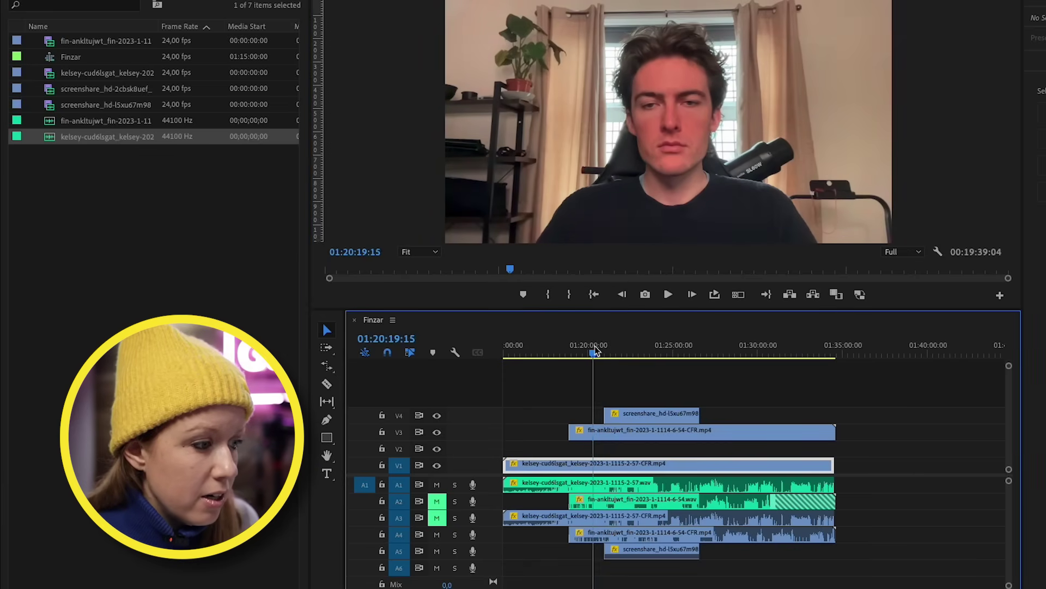
drag(597, 431, 599, 448)
key(space)
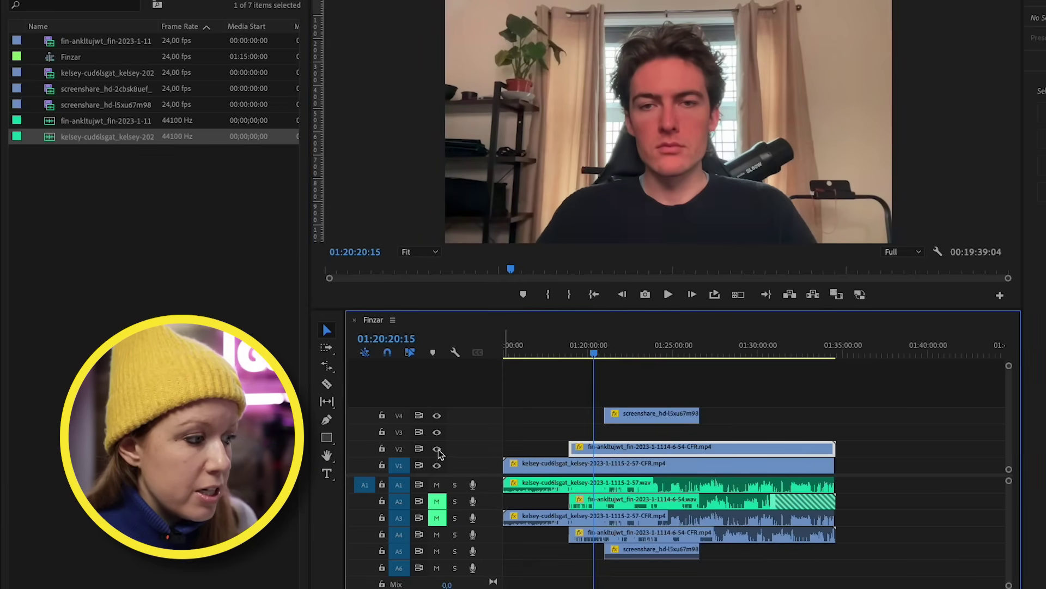
Temporarily hide track V2 and play a few seconds to check the host's camera clip underneath
click(437, 449)
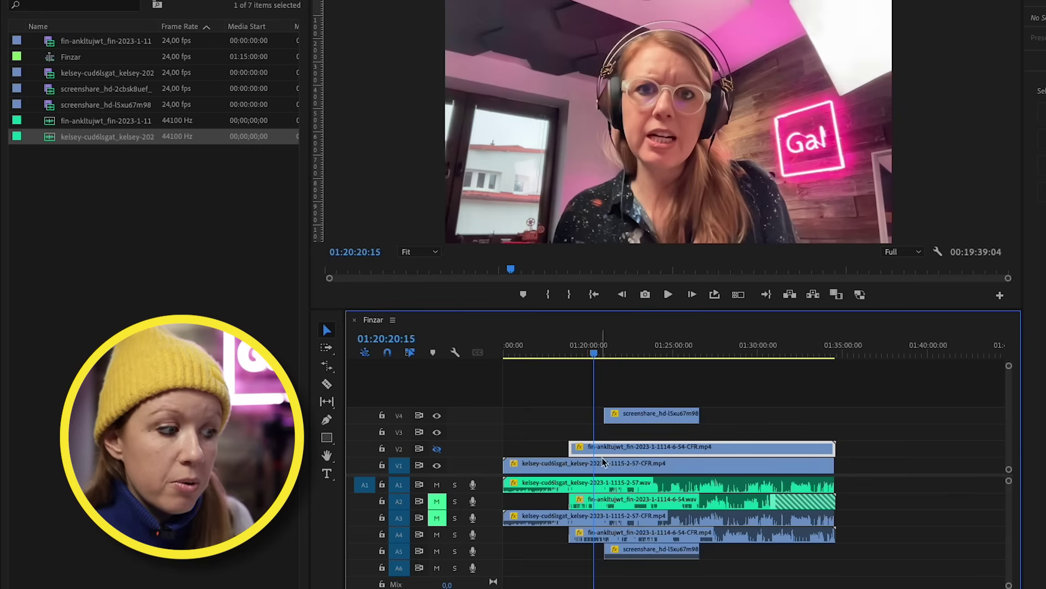
key(space)
key(space)
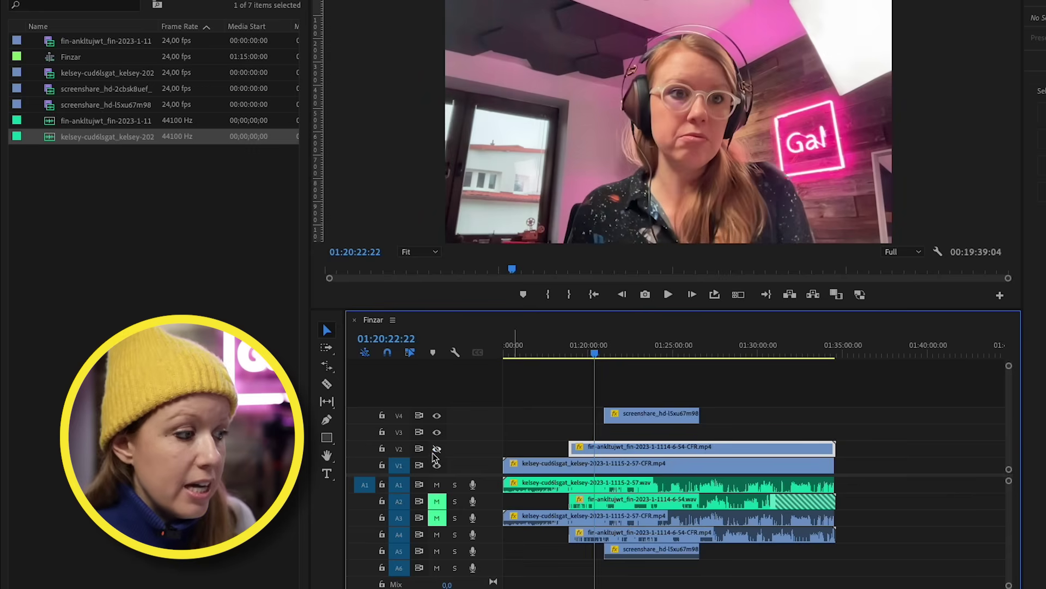
click(437, 448)
Move the screen-share clip from track V4 to V3 and disable it
drag(625, 418, 625, 434)
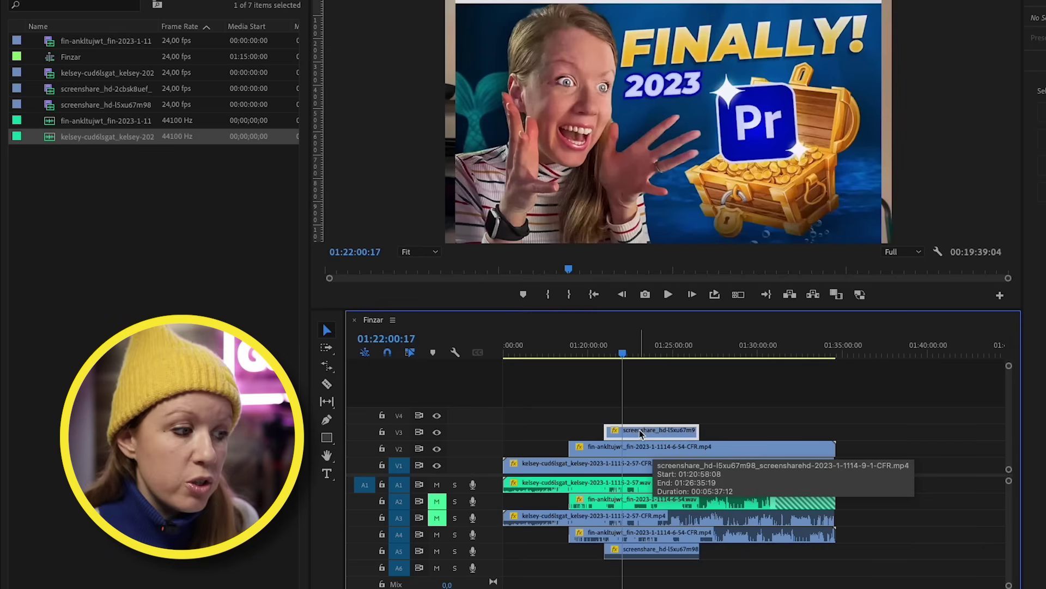
right_click(639, 432)
click(681, 307)
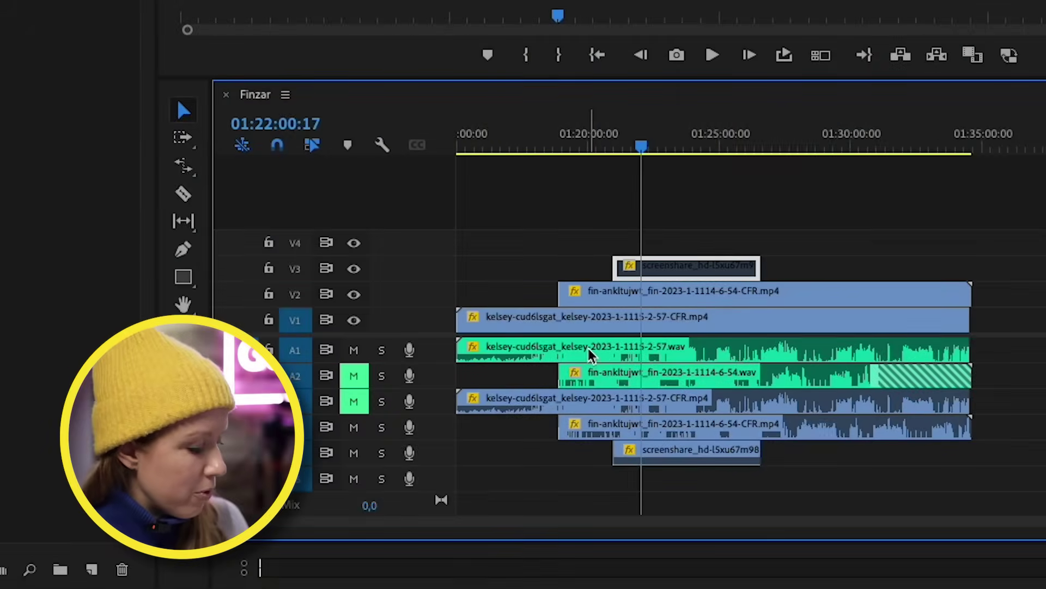
Cut all the host's tracks where the guest's clip starts and ripple delete the host-only opening section
key(c)
shift+click(558, 316)
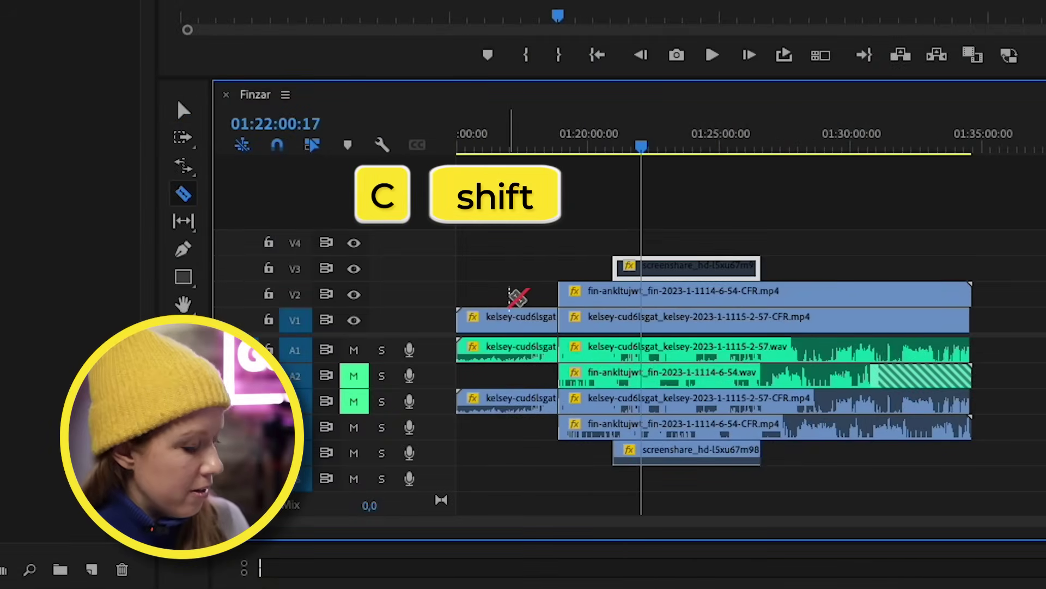
key(v)
drag(508, 280, 507, 442)
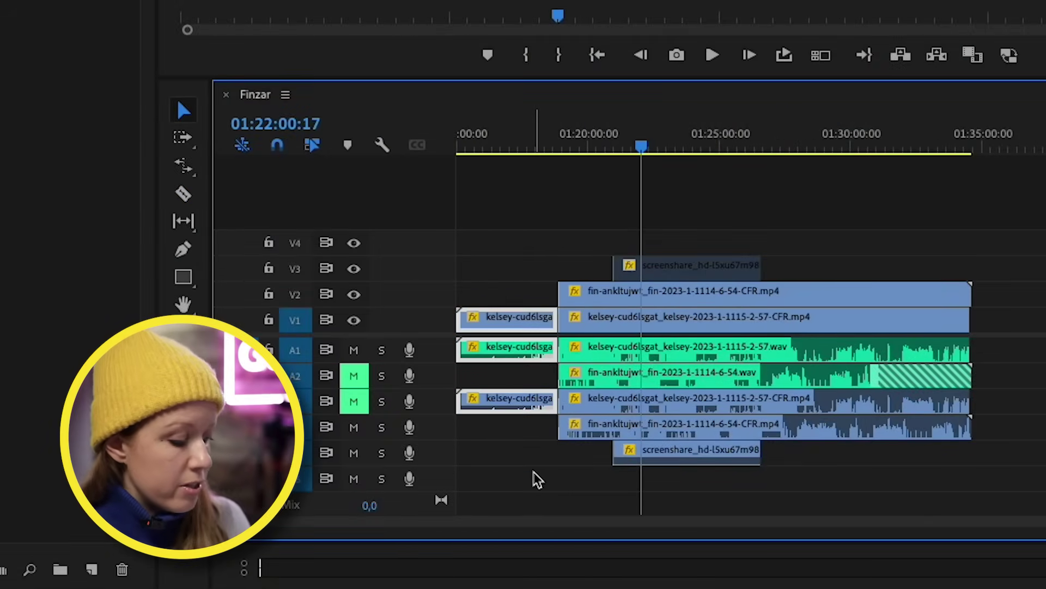
key(shift+Delete)
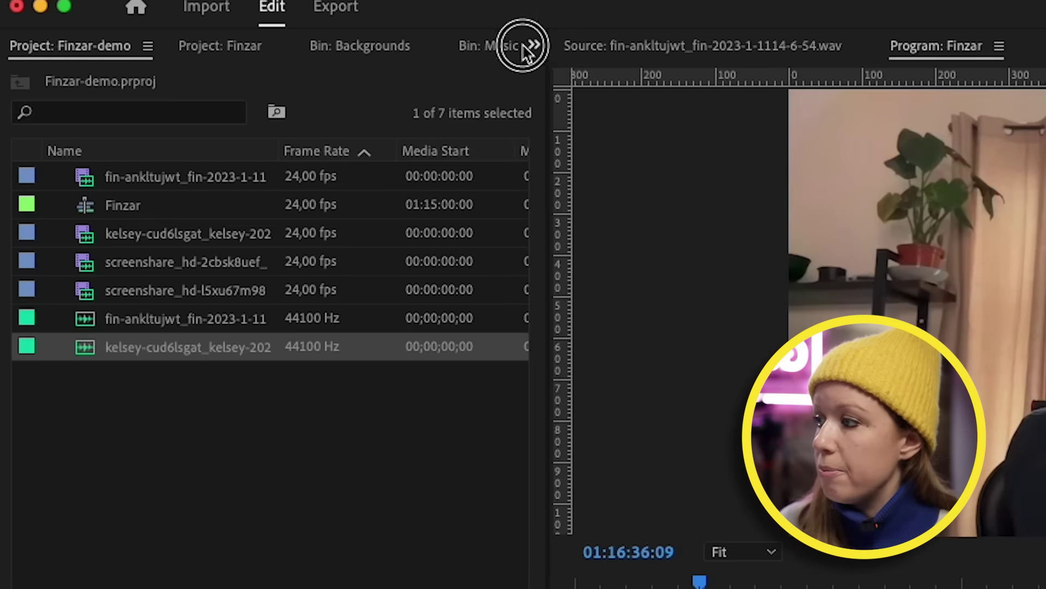
Add a 4-point polygon opacity mask to the guest's camera clip
click(525, 47)
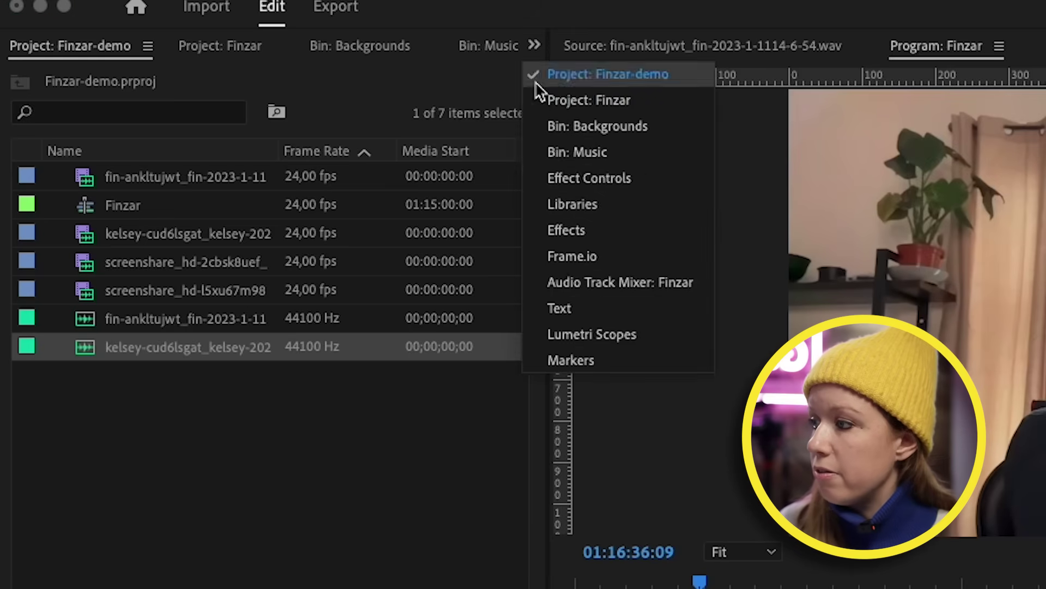
click(594, 178)
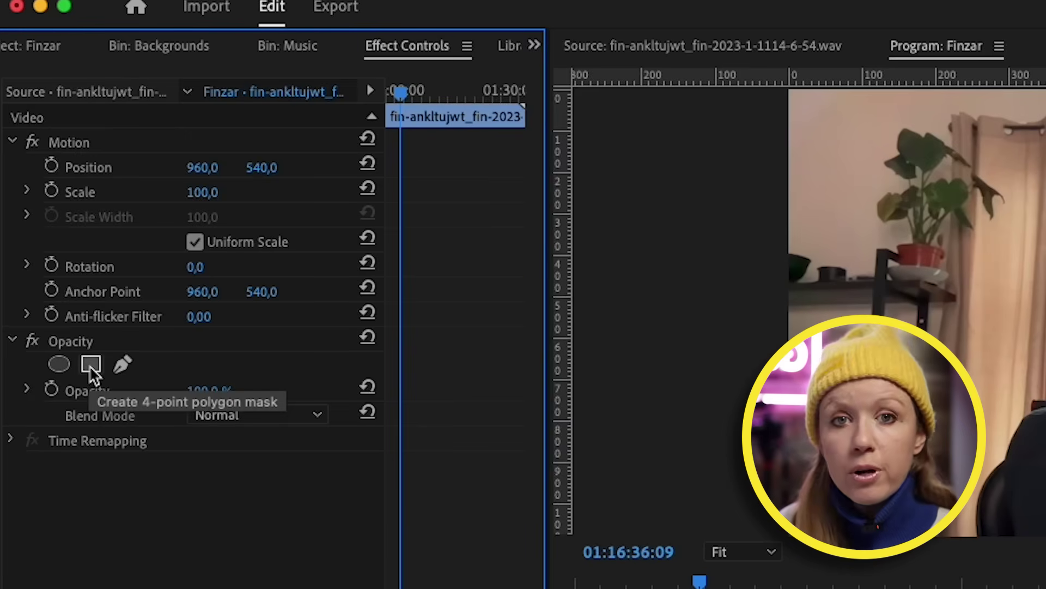
click(90, 365)
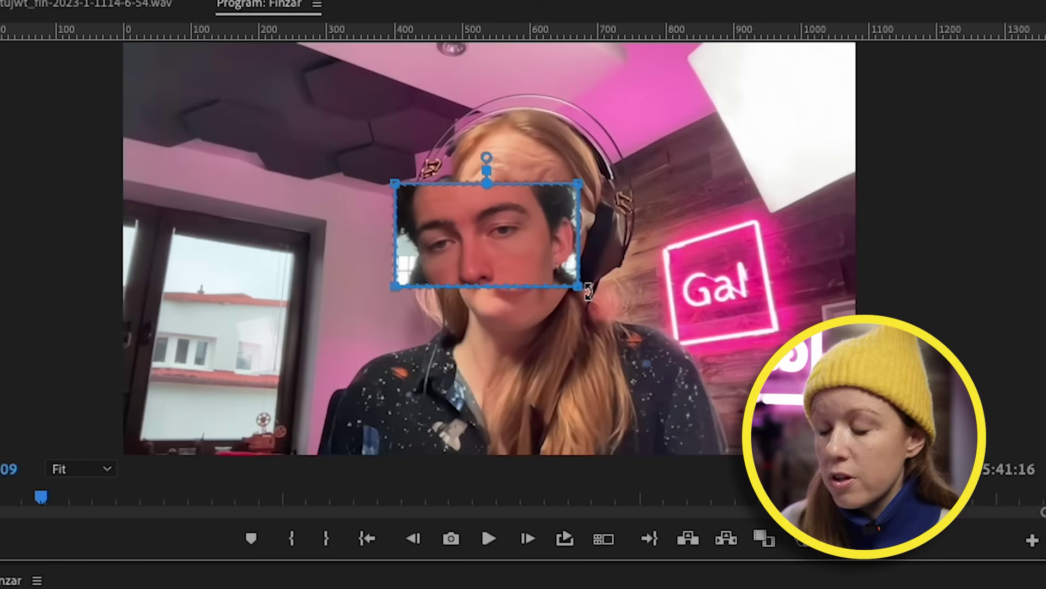
Enlarge the mask around the guest's head and shoulders, with Mask Expansion at 47 and Mask Feather at 0
drag(589, 292, 632, 365)
drag(701, 372, 312, 408)
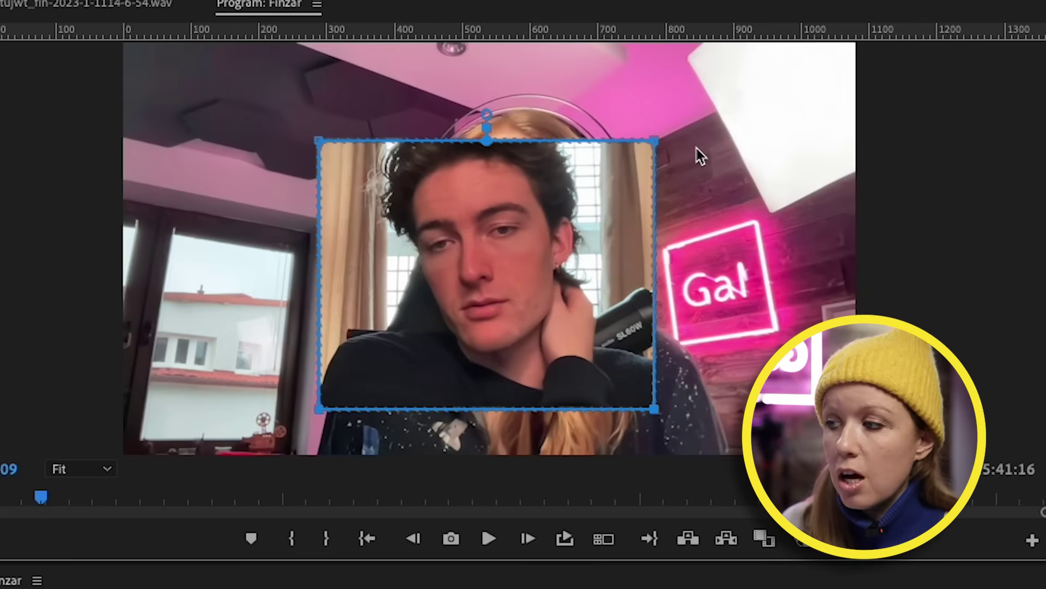
drag(486, 141, 486, 80)
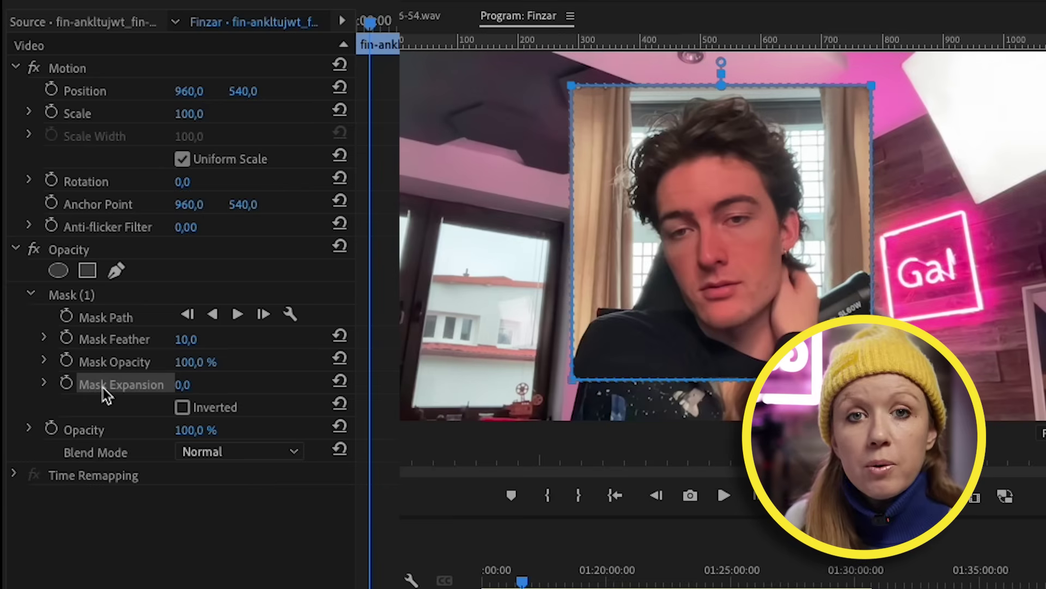
drag(182, 384, 214, 385)
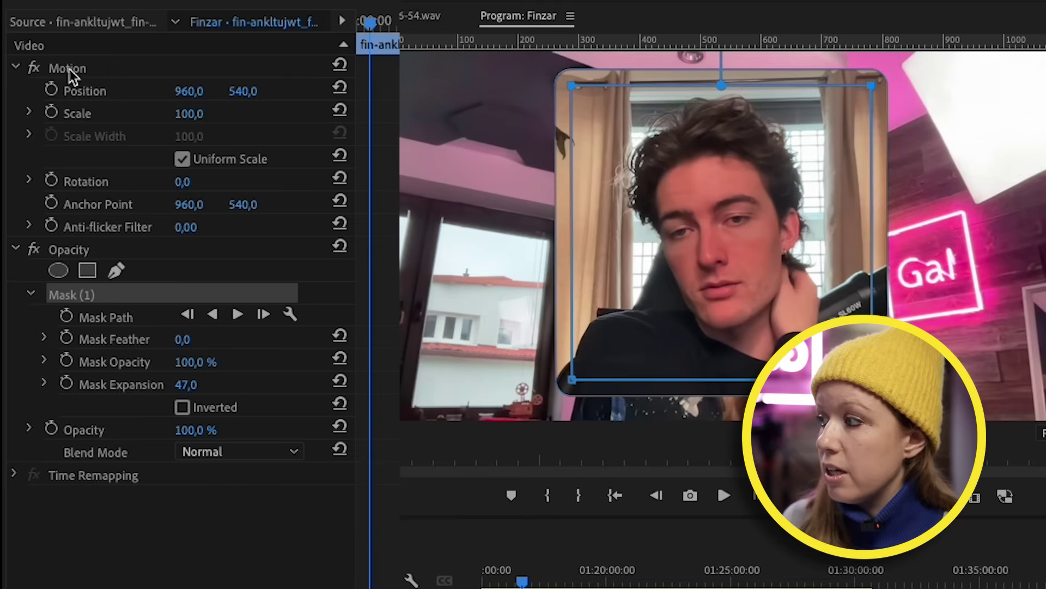
Move the masked guest clip to the right half of the frame at position 1408,6, 534,3 and scale it to 87
click(99, 71)
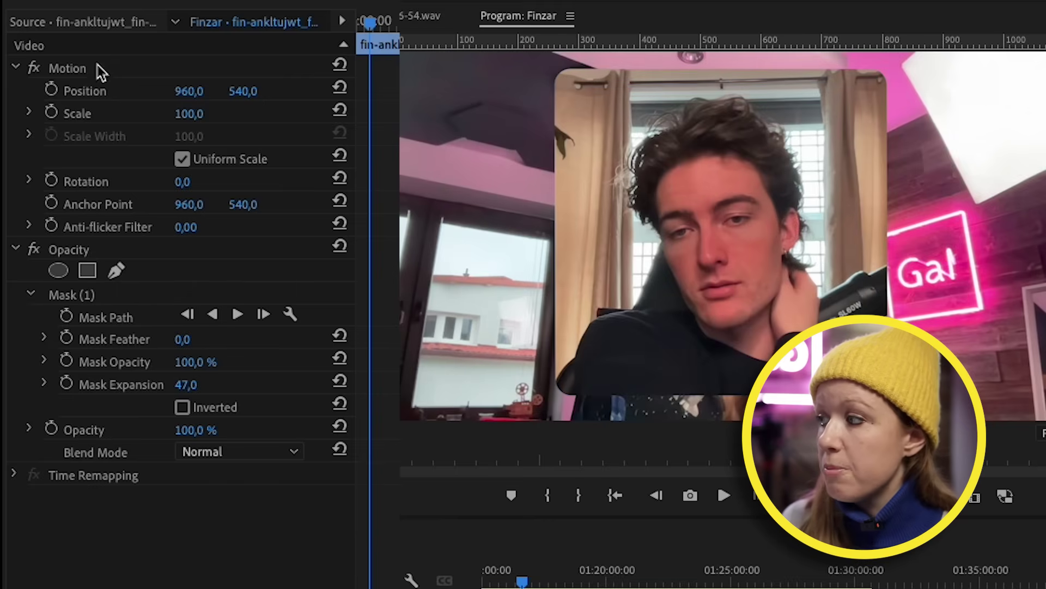
click(70, 70)
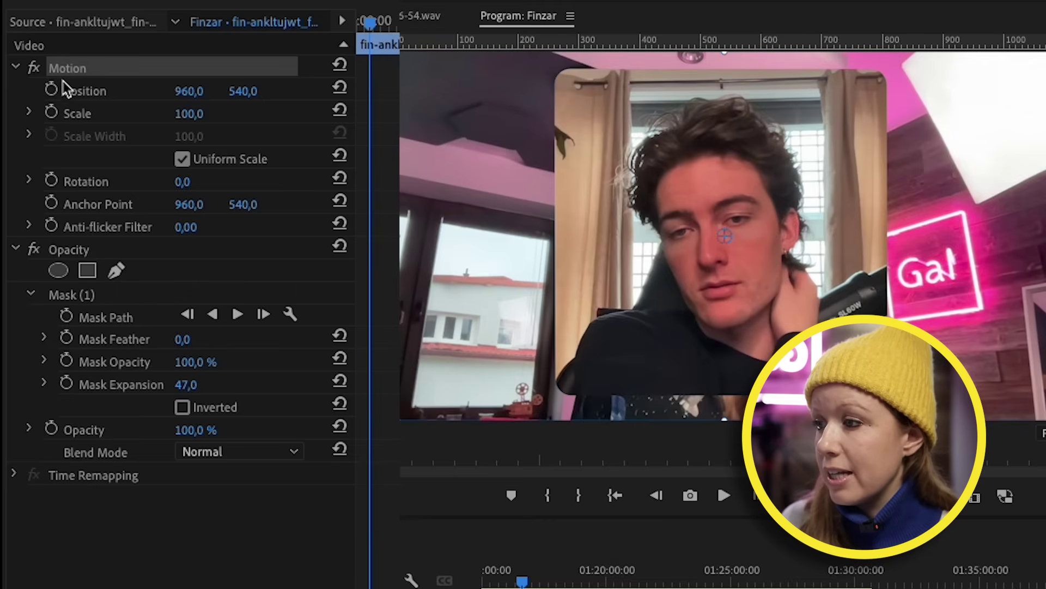
drag(642, 299, 783, 298)
drag(196, 114, 190, 114)
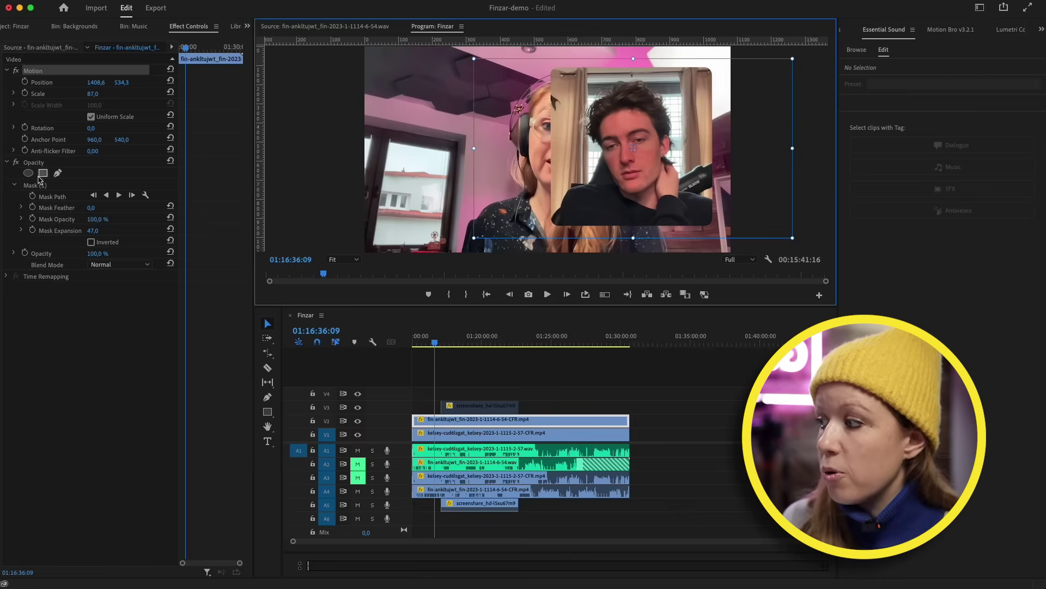
Copy the guest clip's mask and paste it into the Opacity effect of the host's camera clip on V1
click(79, 293)
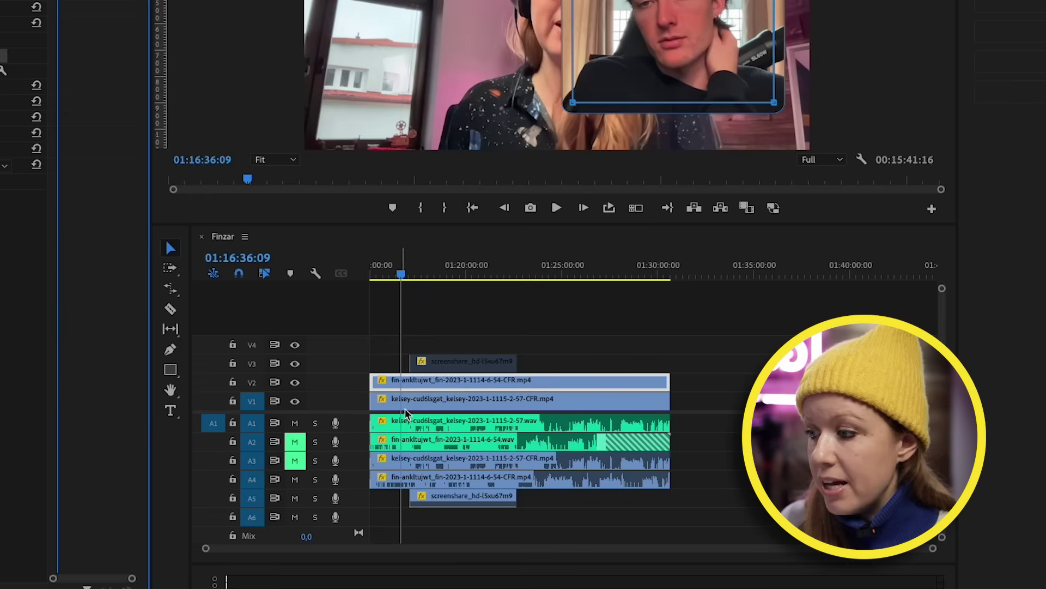
click(424, 403)
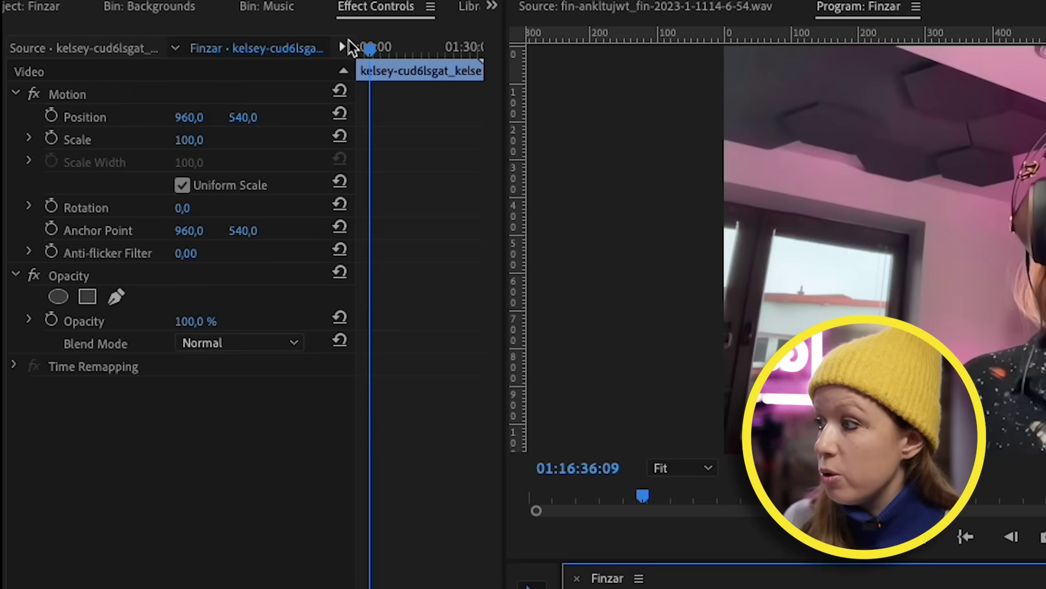
click(84, 277)
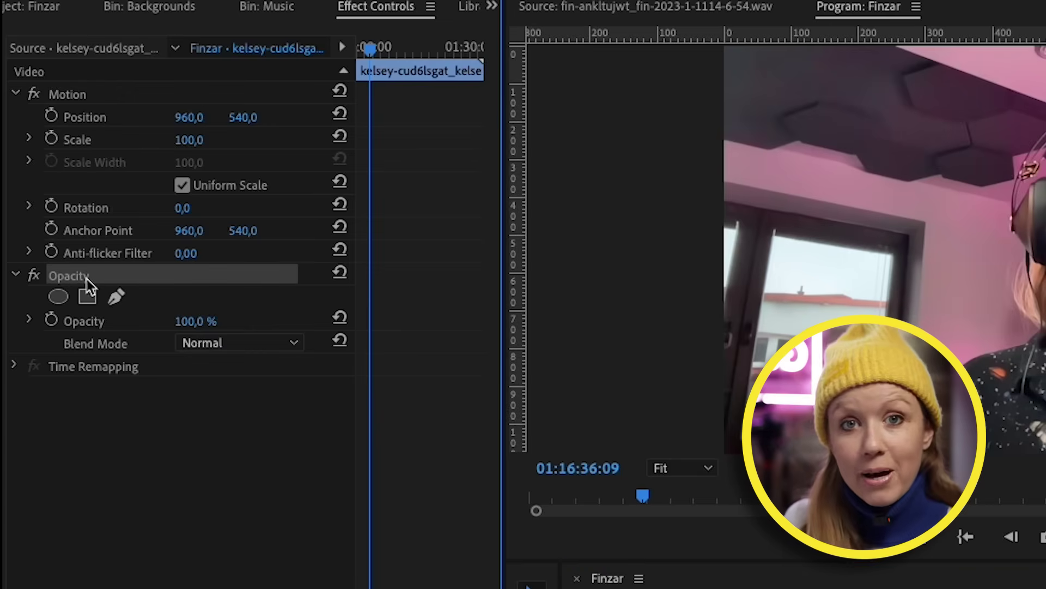
key(ctrl+v)
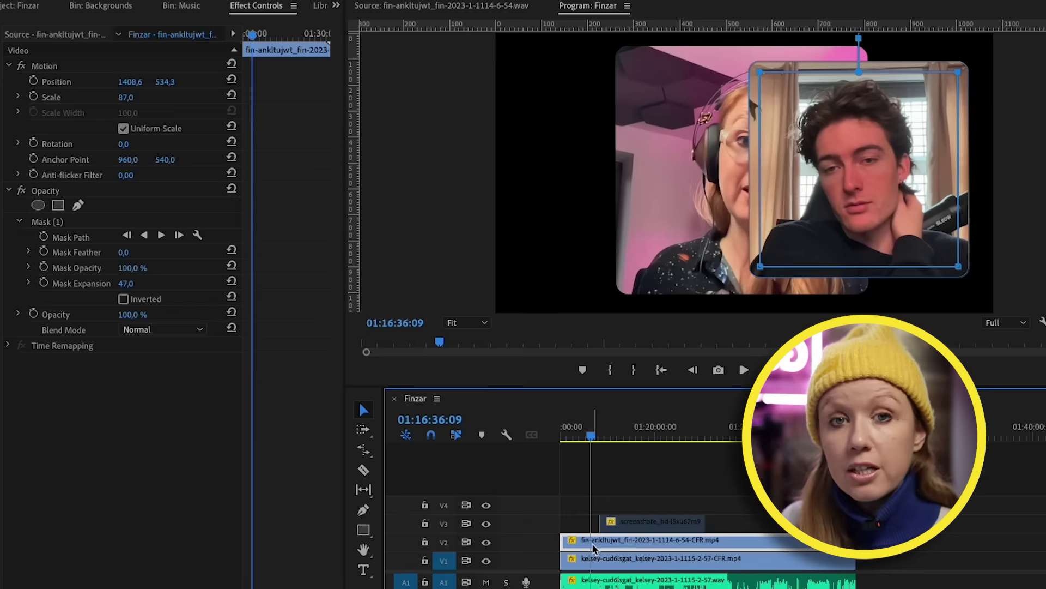
Copy the guest's clip and paste only its Motion attributes onto the host's clip on V1
right_click(594, 545)
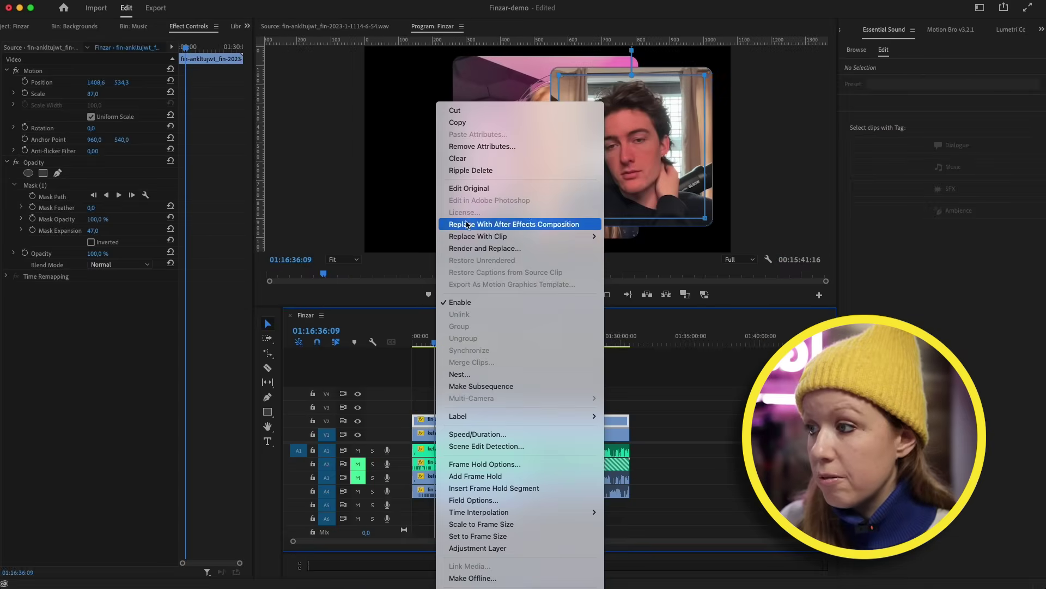
click(461, 123)
click(432, 437)
right_click(431, 437)
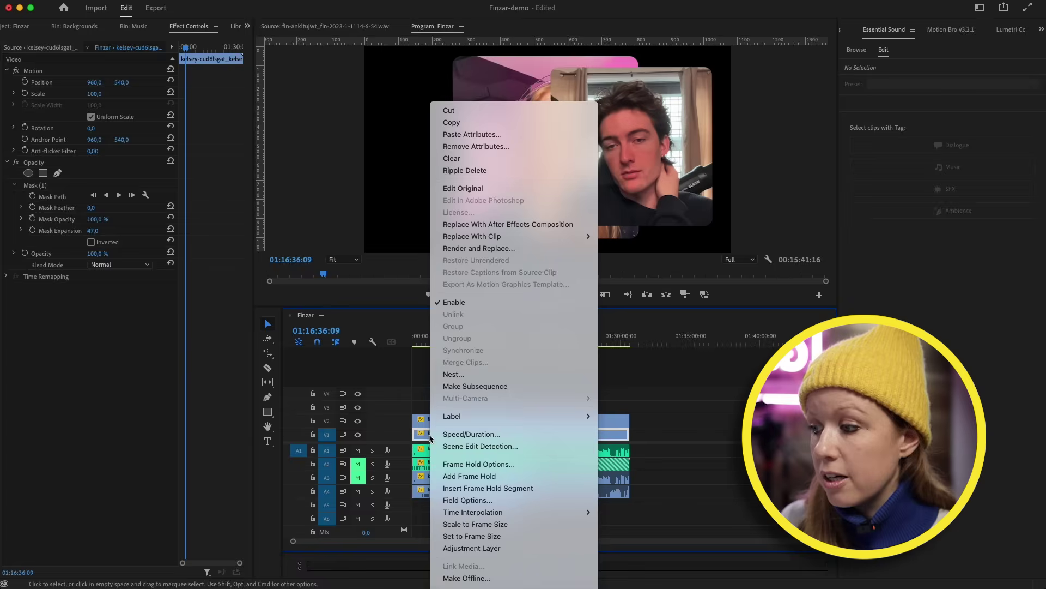
click(460, 135)
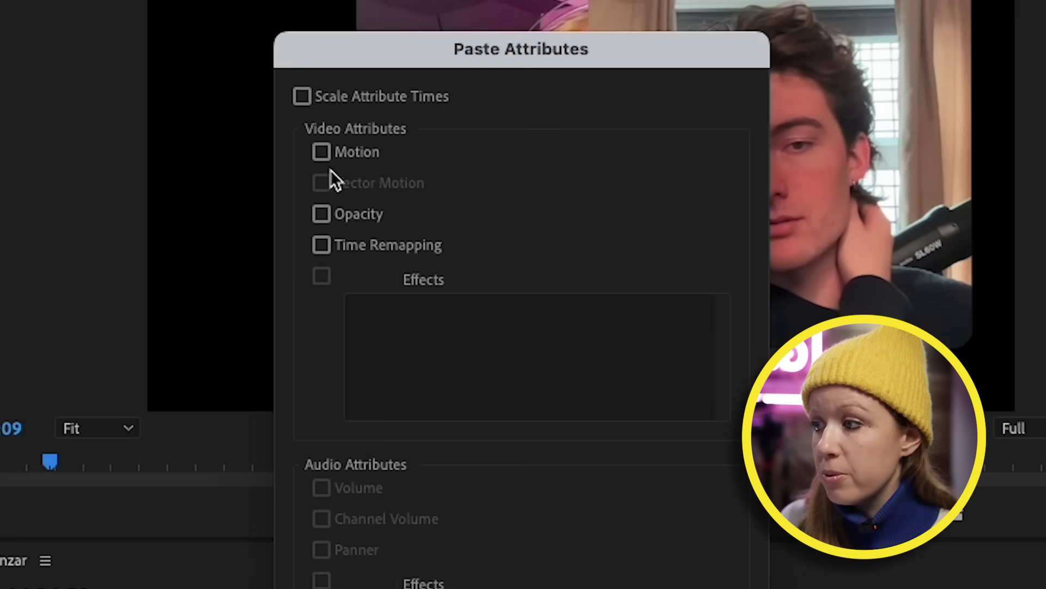
click(322, 152)
key(Return)
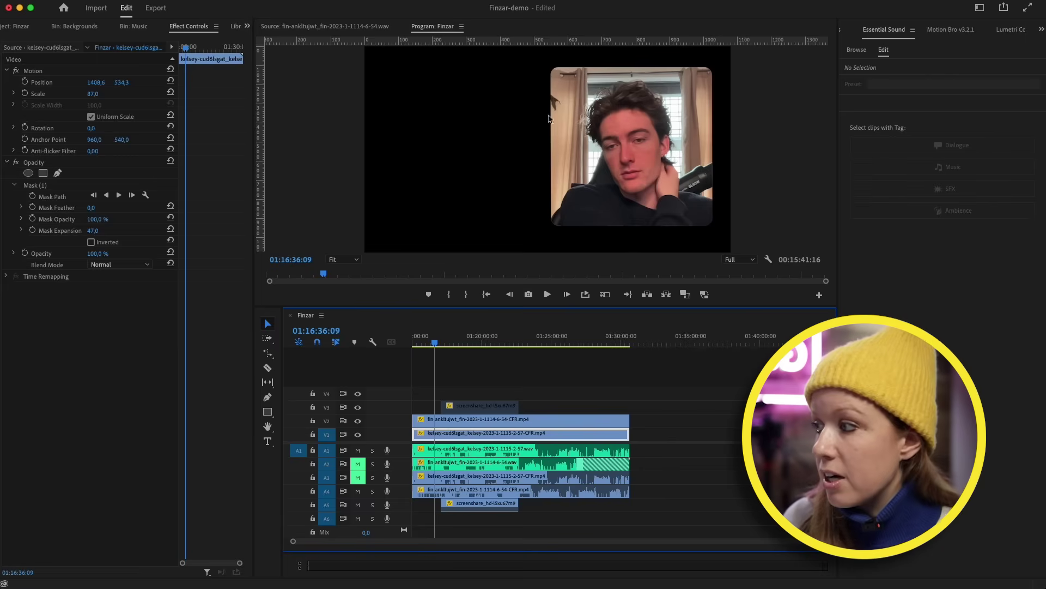
Shift the host's clip to the left half of the frame, at horizontal position 501,6
drag(93, 83, 55, 83)
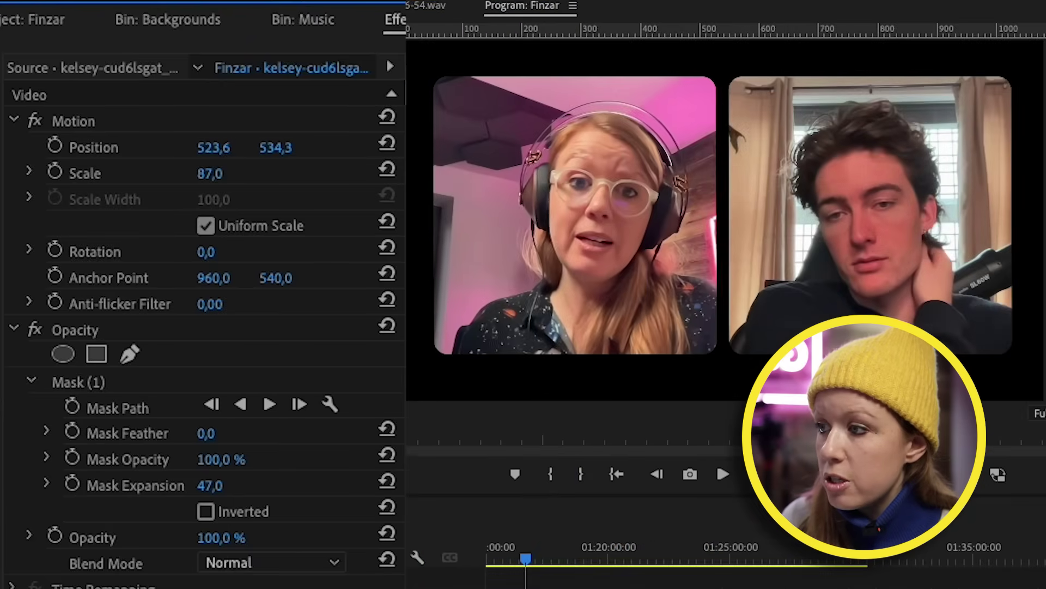
drag(214, 147, 202, 147)
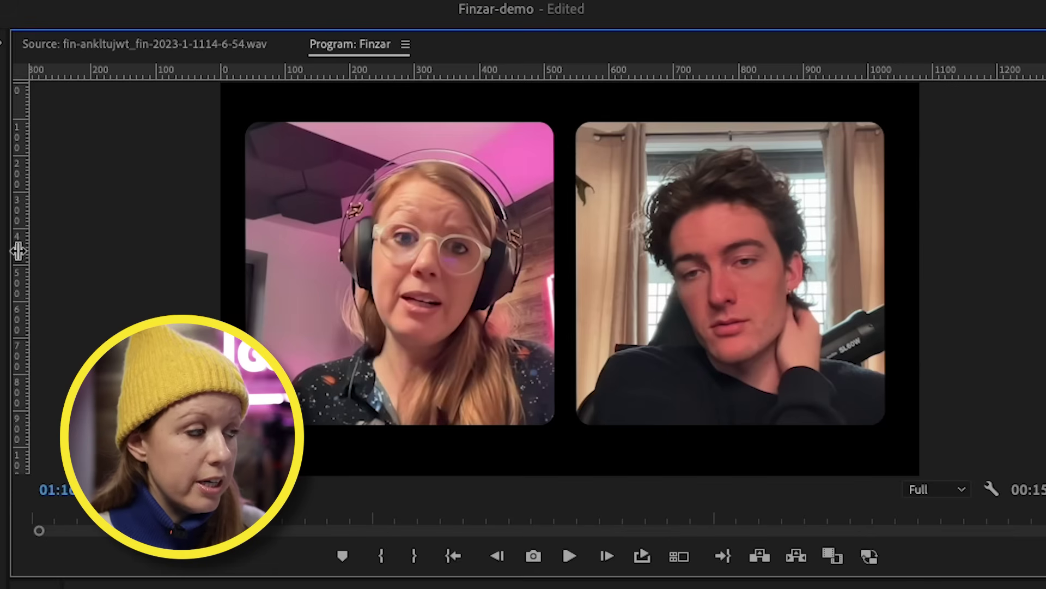
Add a vertical guide in the program view and set its position to 1920/2 pixels from the left
drag(16, 249, 568, 251)
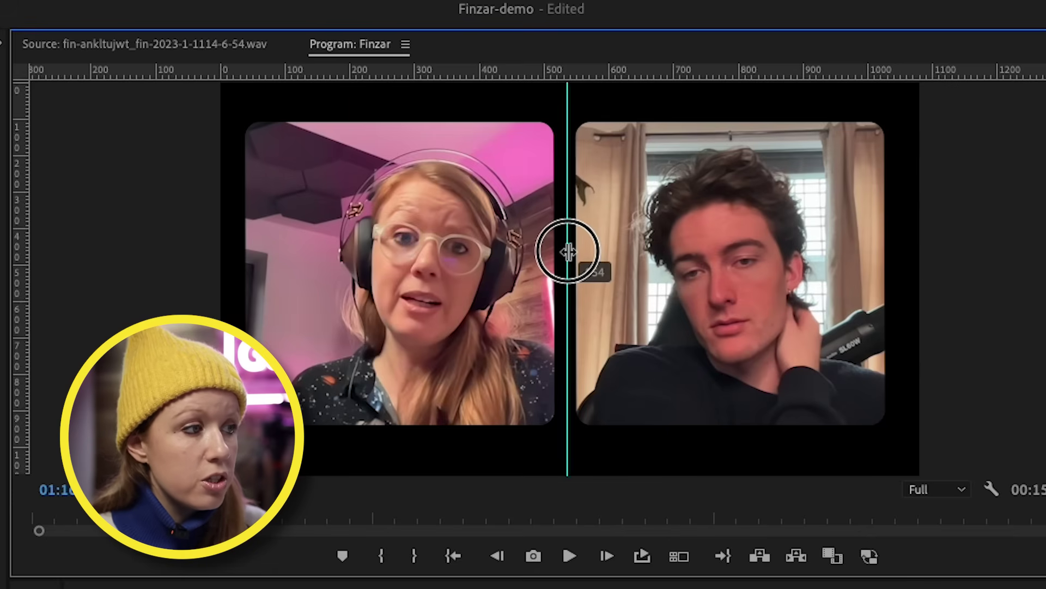
right_click(567, 93)
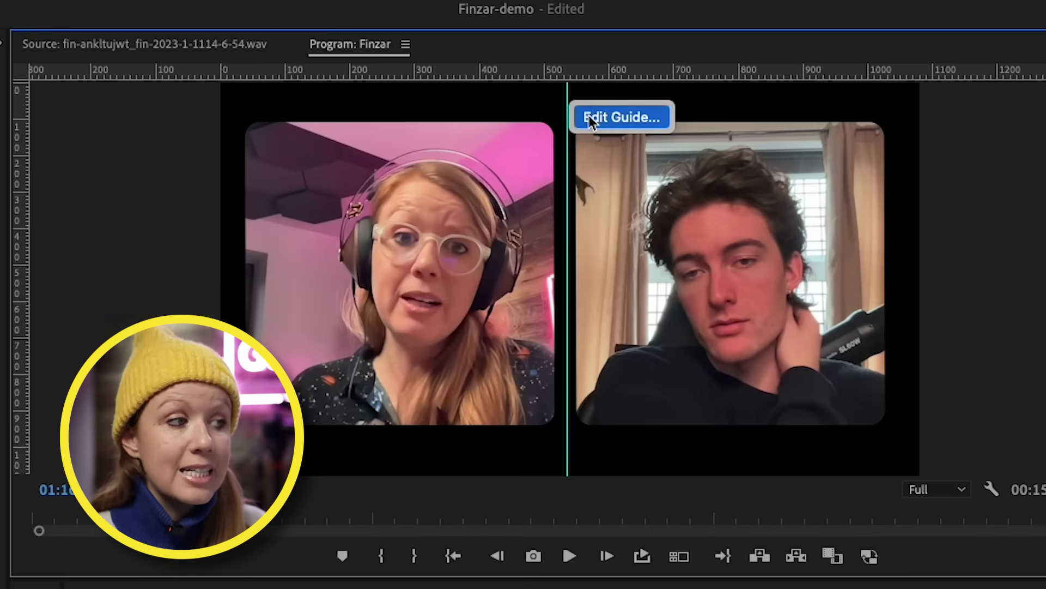
click(589, 115)
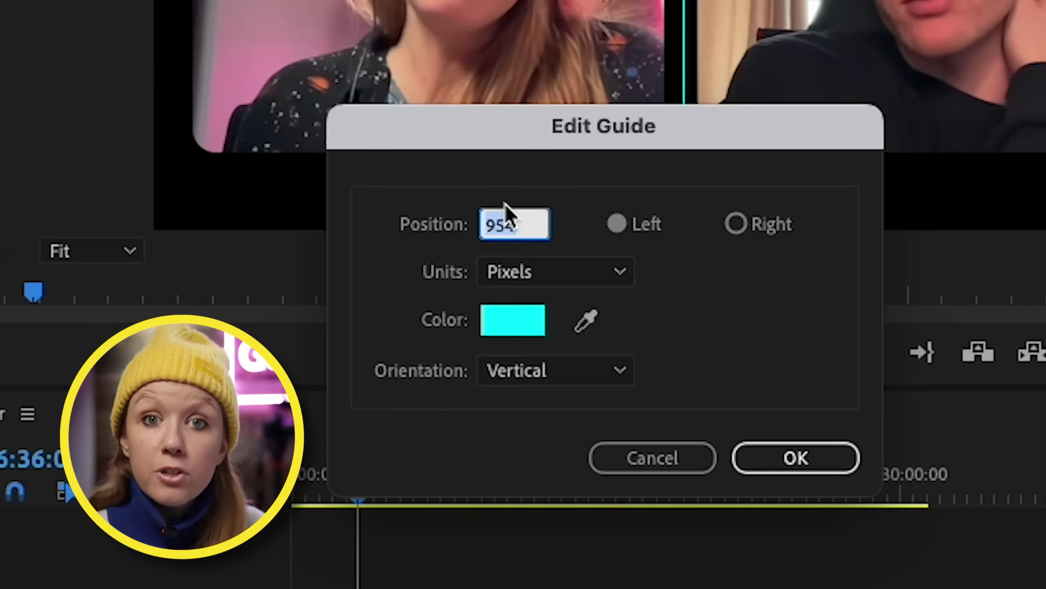
text(1920/2)
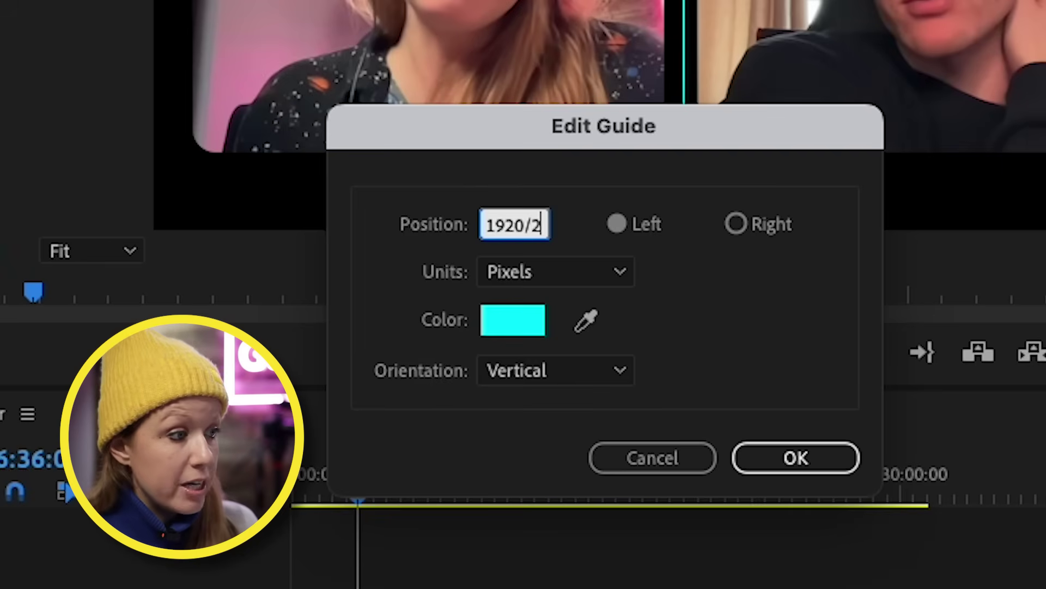
key(Return)
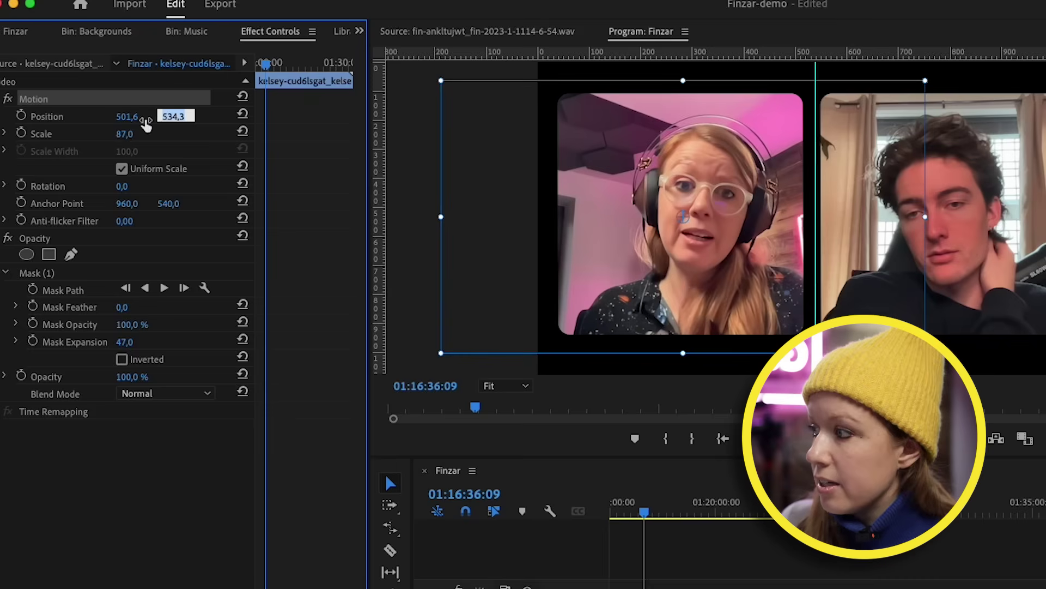
Set the host clip's horizontal position to 490,6 and shift the guest's clip right to space both evenly around the centre guide
drag(96, 83, 90, 82)
drag(163, 116, 161, 116)
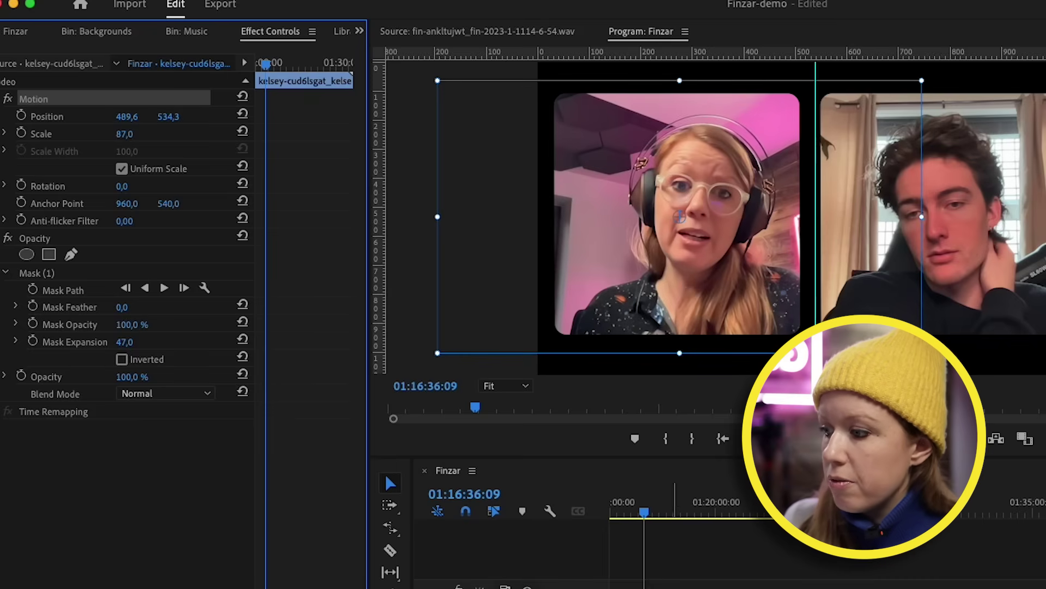
key(ctrl+z)
click(470, 50)
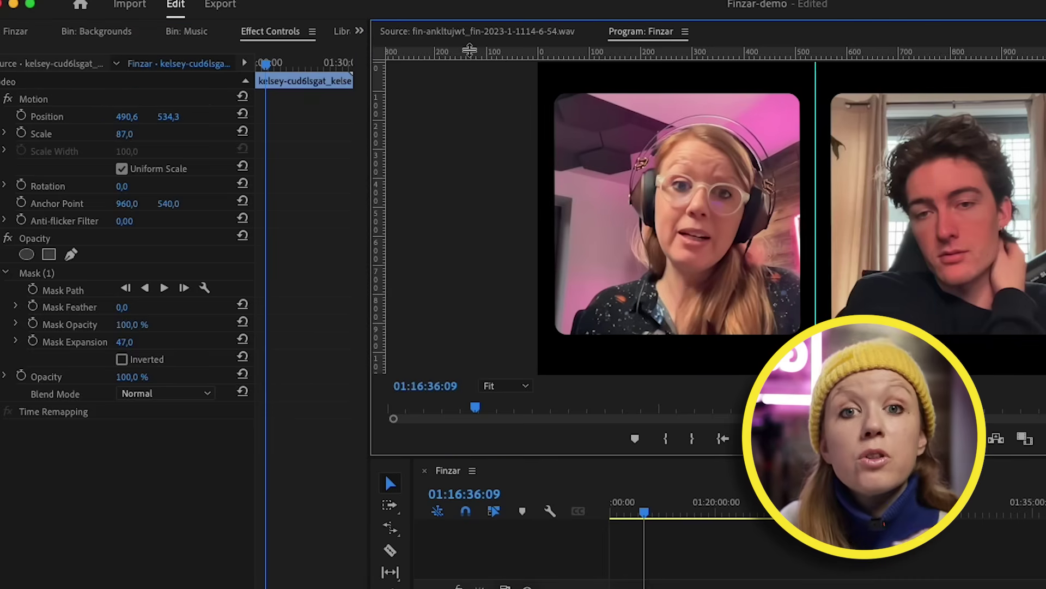
Add a horizontal guide along the top edge of both masked videos and switch the rulers to percent
drag(470, 50, 466, 93)
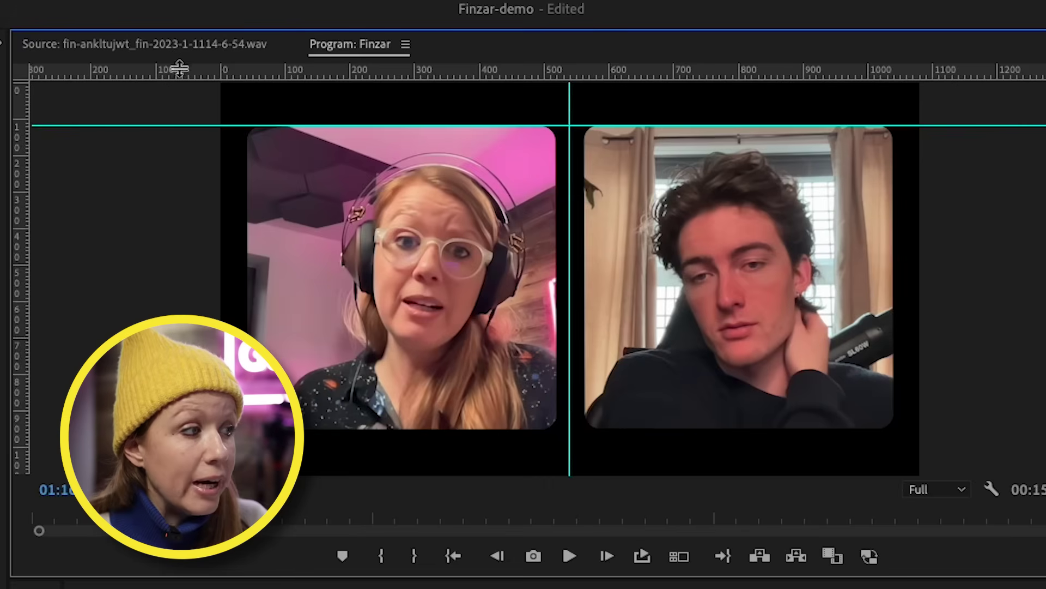
right_click(188, 70)
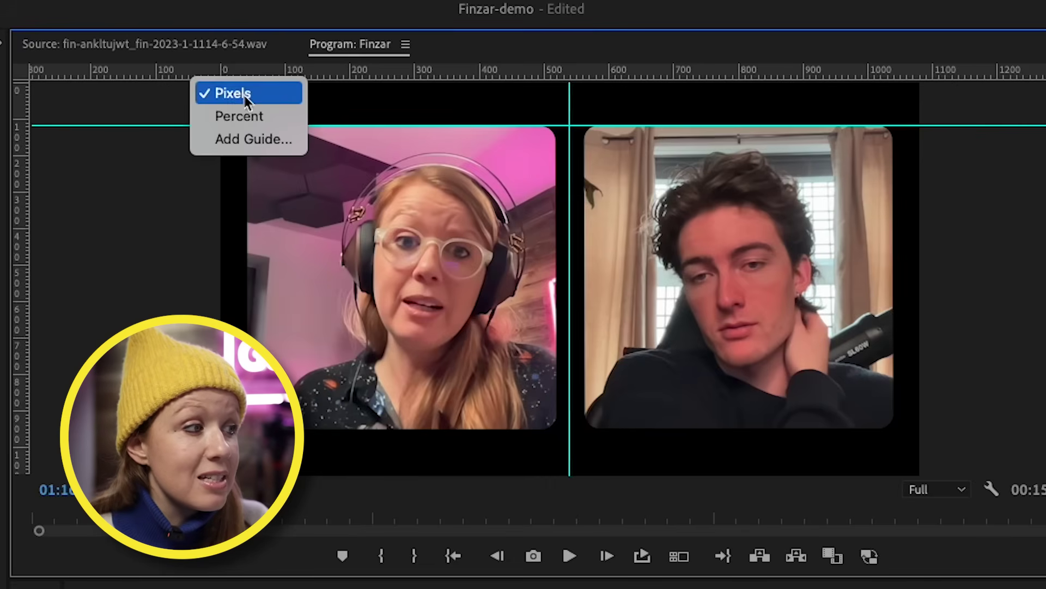
click(248, 116)
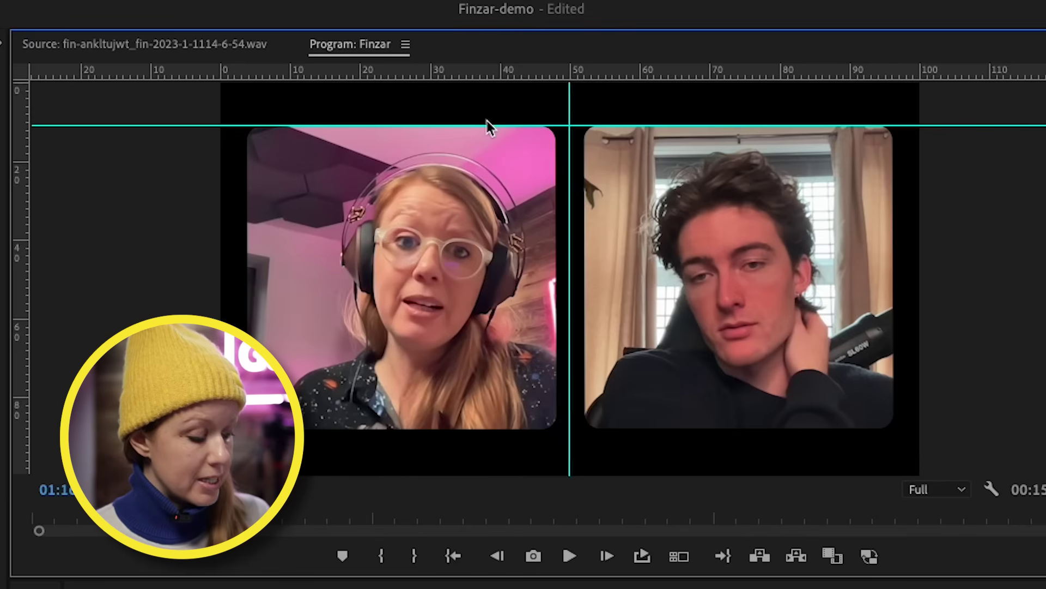
Hide the guides and move the stacked video clips up one track, leaving V1 empty
key(super+semicolon)
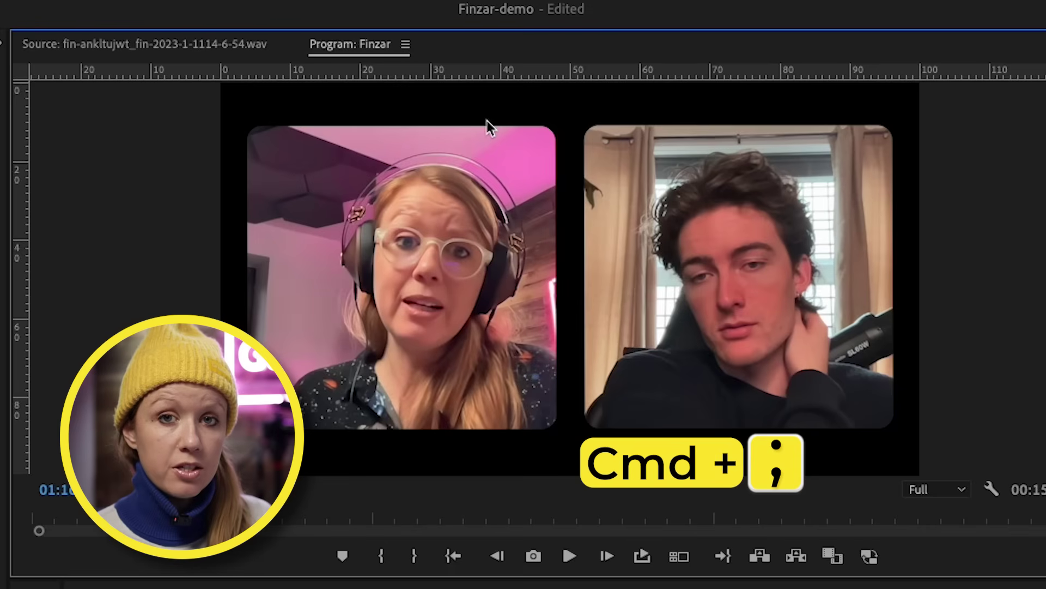
key(super+semicolon)
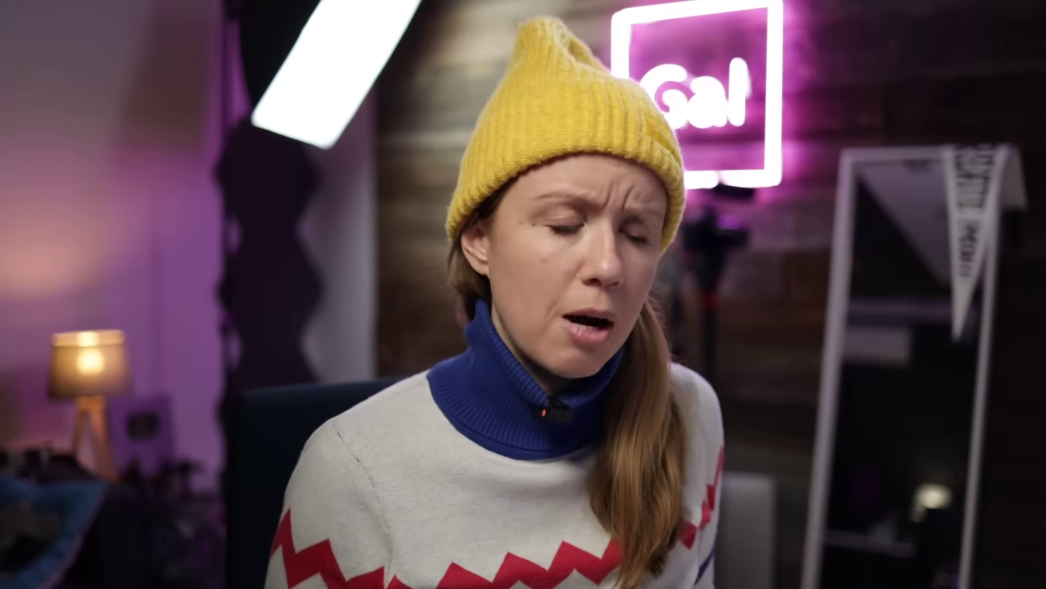
drag(501, 287, 542, 340)
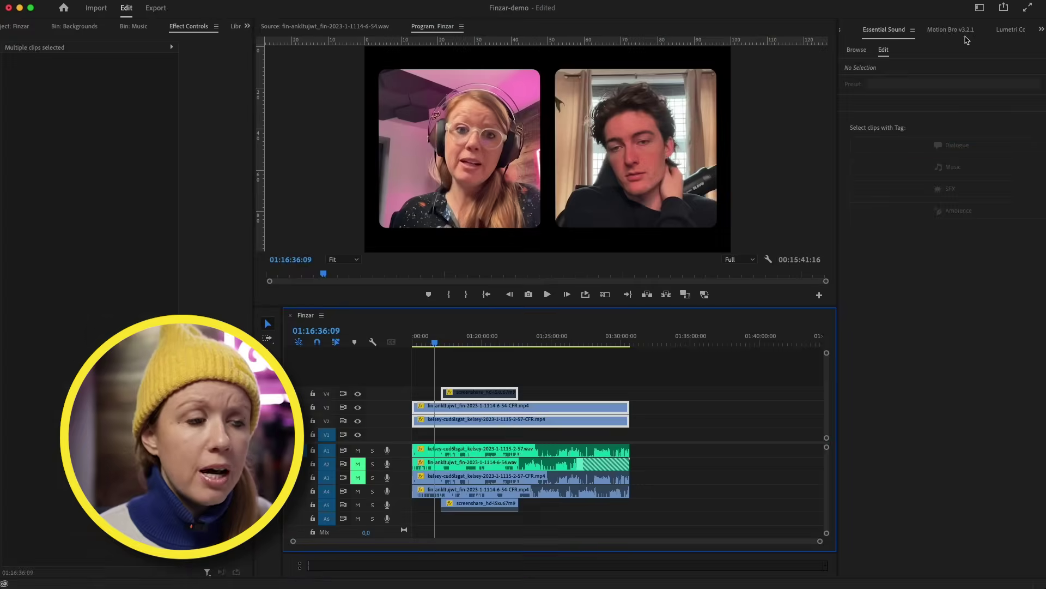
Try an animated rounded-shapes background from Motion Bro's 02. Backgrounds category on V1, and delete it
click(954, 30)
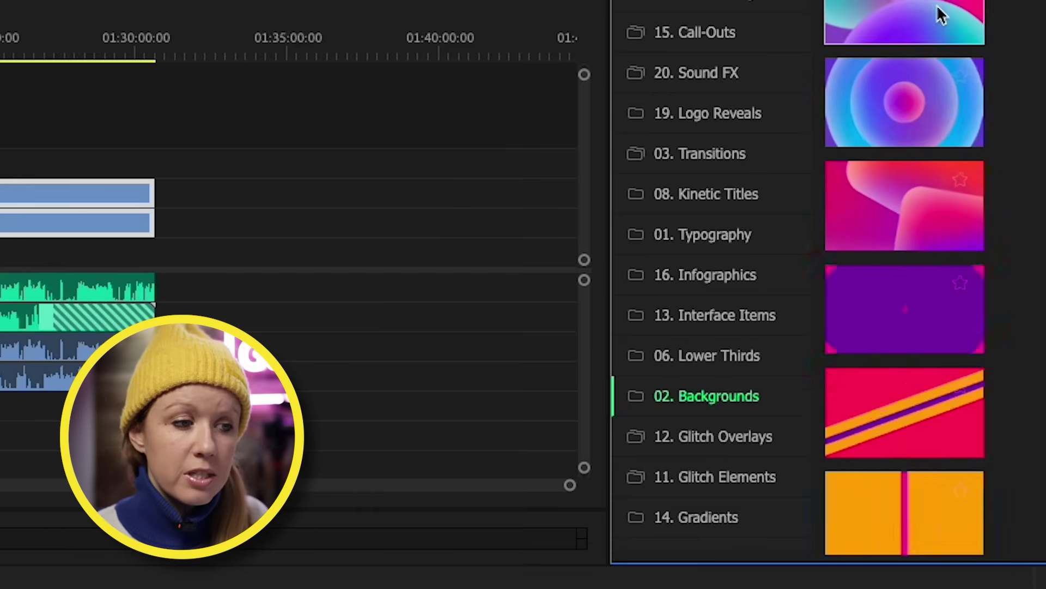
mouse_move(907, 36)
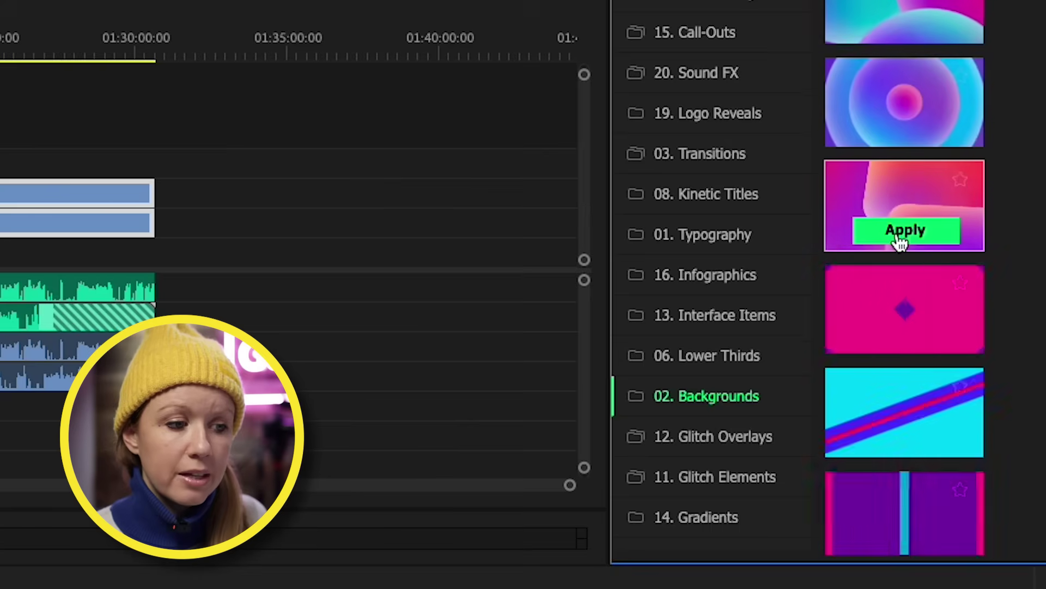
click(902, 234)
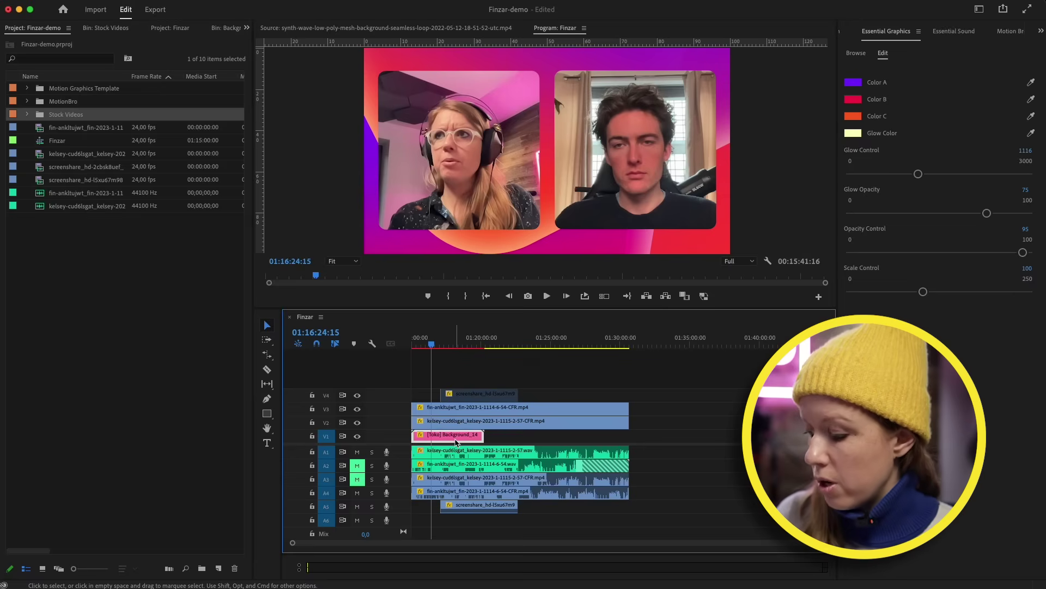
key(Delete)
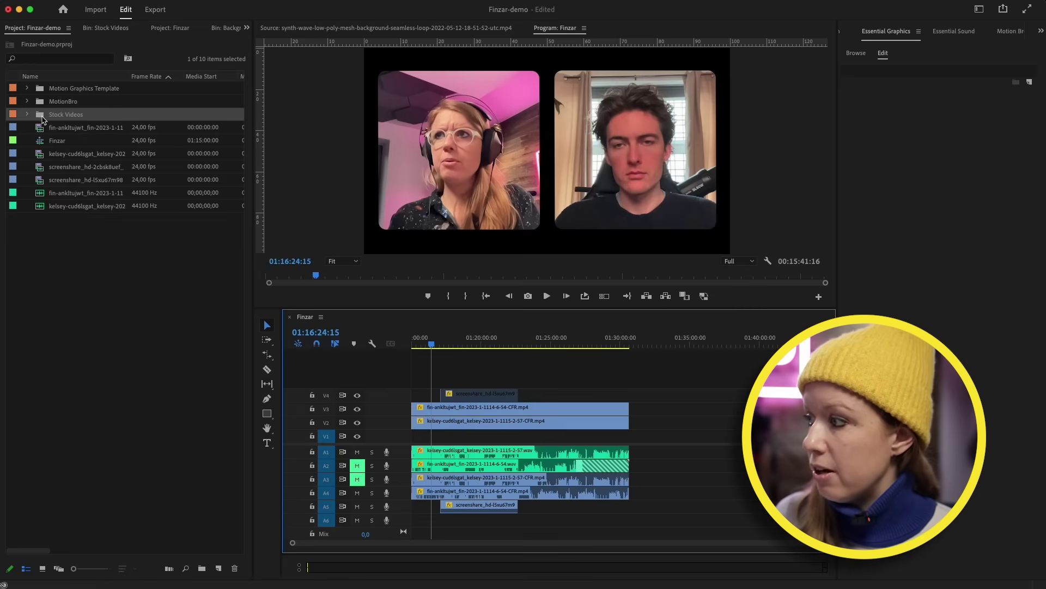
Place only the video of the synth-wave-low-poly-mesh background from the Stock Videos bin at the start of V1
double_click(43, 117)
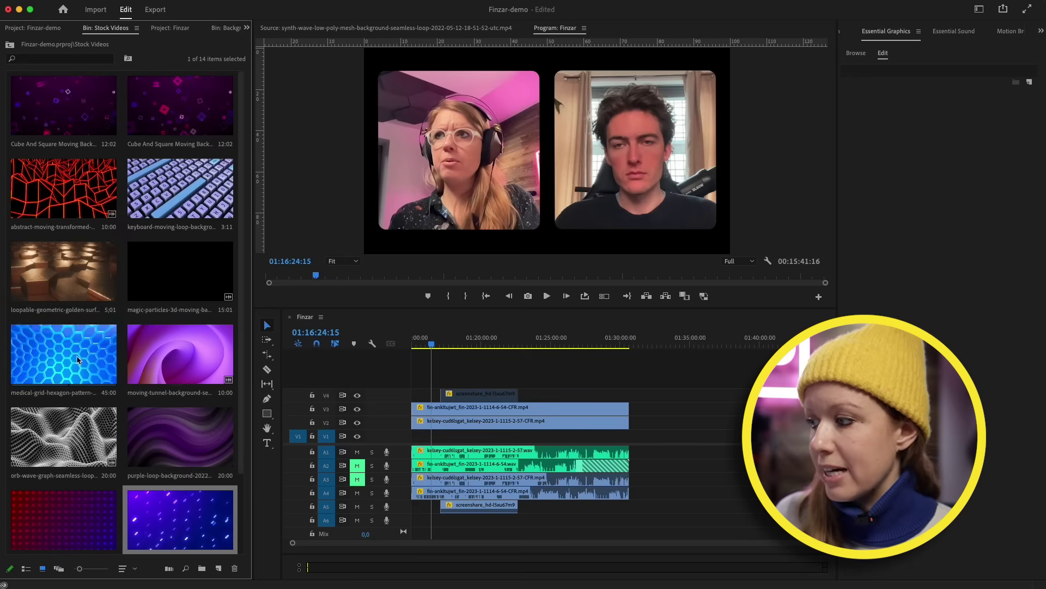
scroll(241, 465, down, 3)
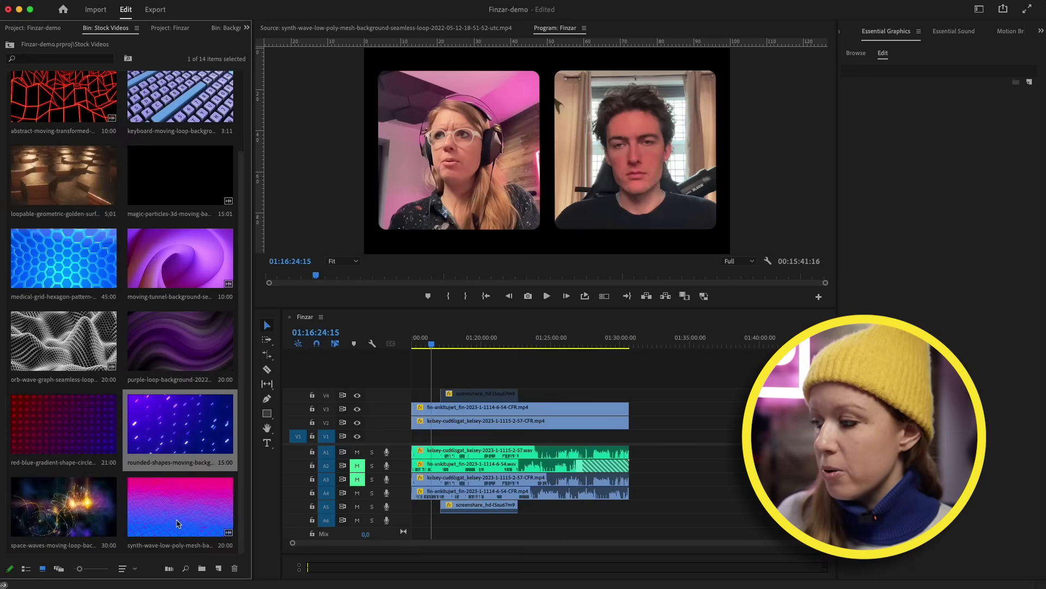
double_click(160, 520)
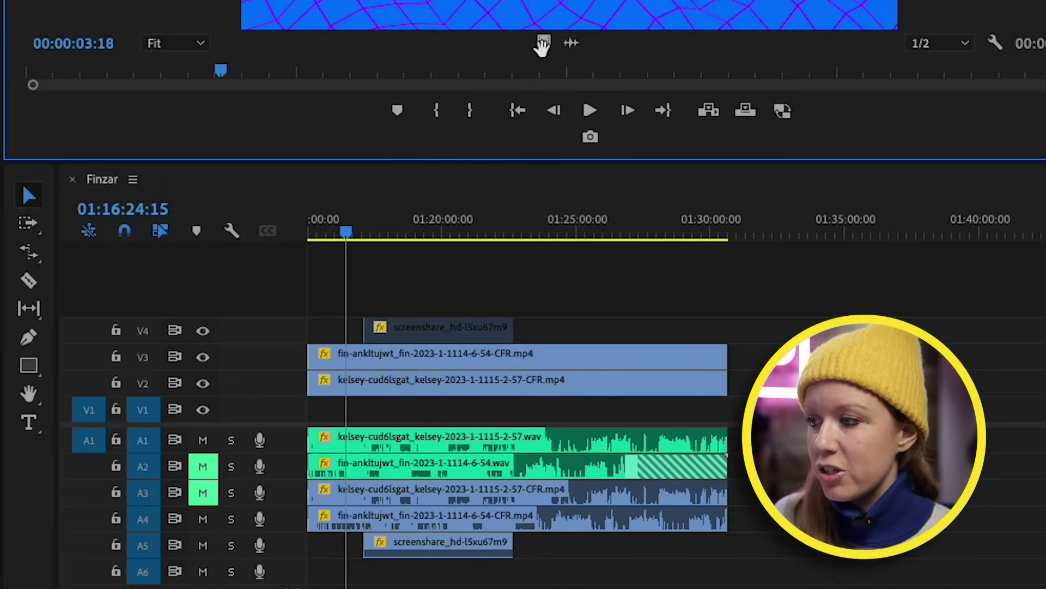
drag(543, 46, 314, 427)
click(311, 218)
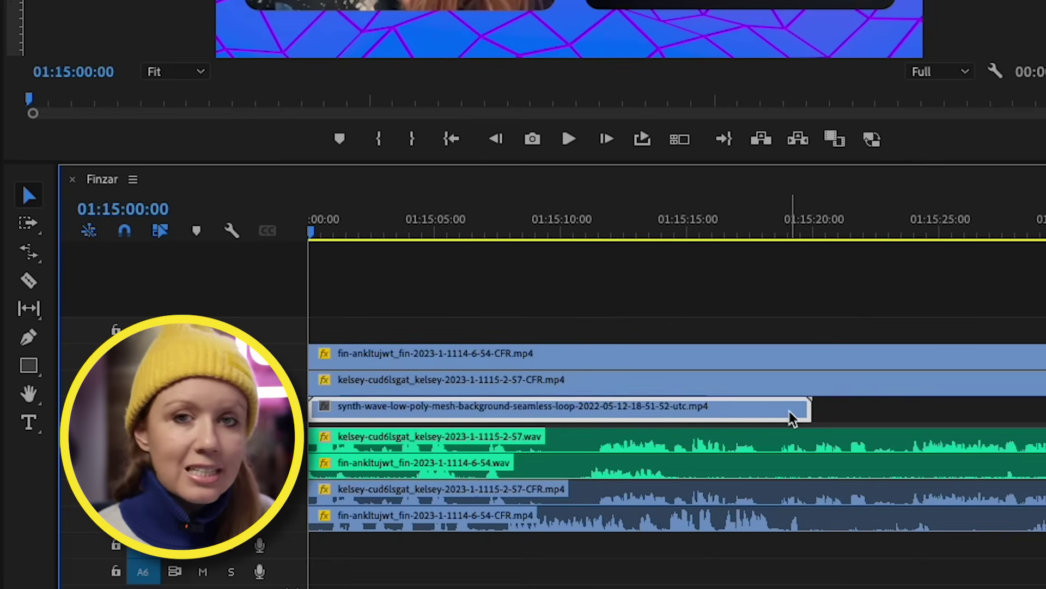
mouse_move(785, 417)
mouse_down()
mouse_move(815, 419)
mouse_move(783, 418)
mouse_up()
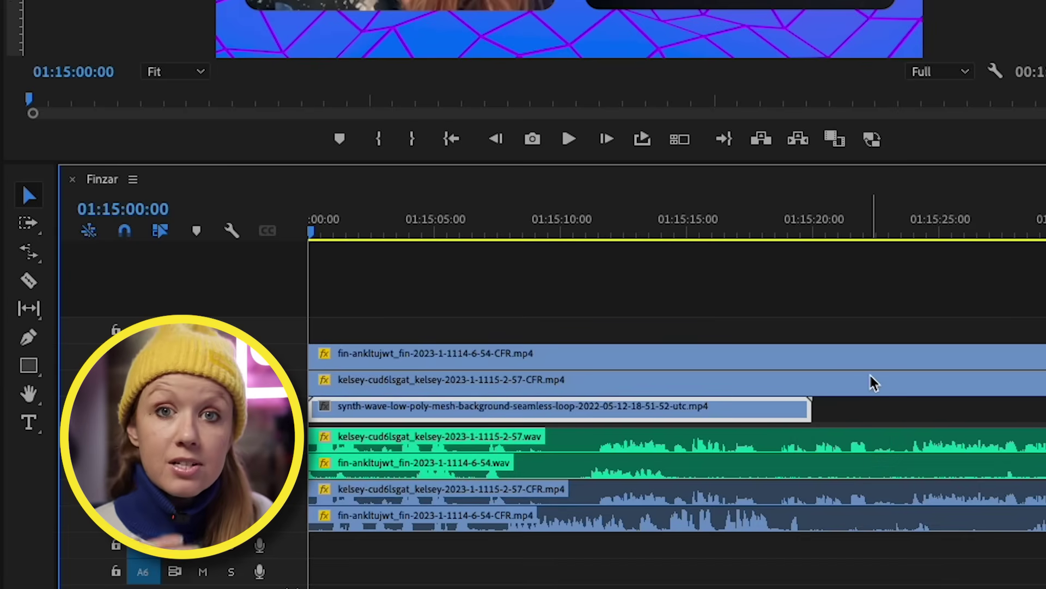
Rate-stretch the background clip on V1 to a duration of 27 seconds and play back the slowed motion
key(b)
drag(811, 408, 838, 407)
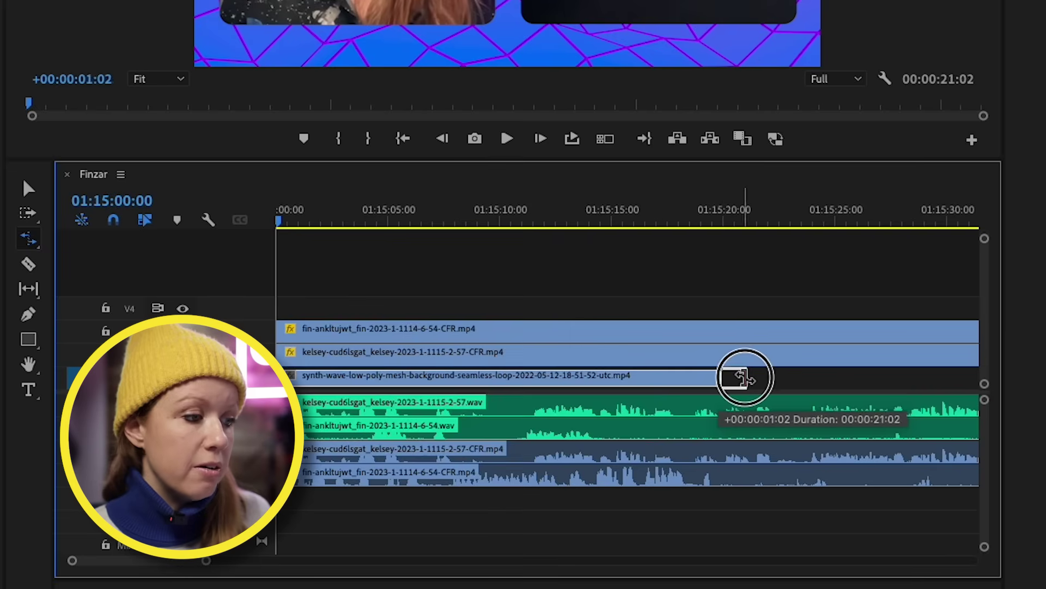
drag(745, 377, 872, 374)
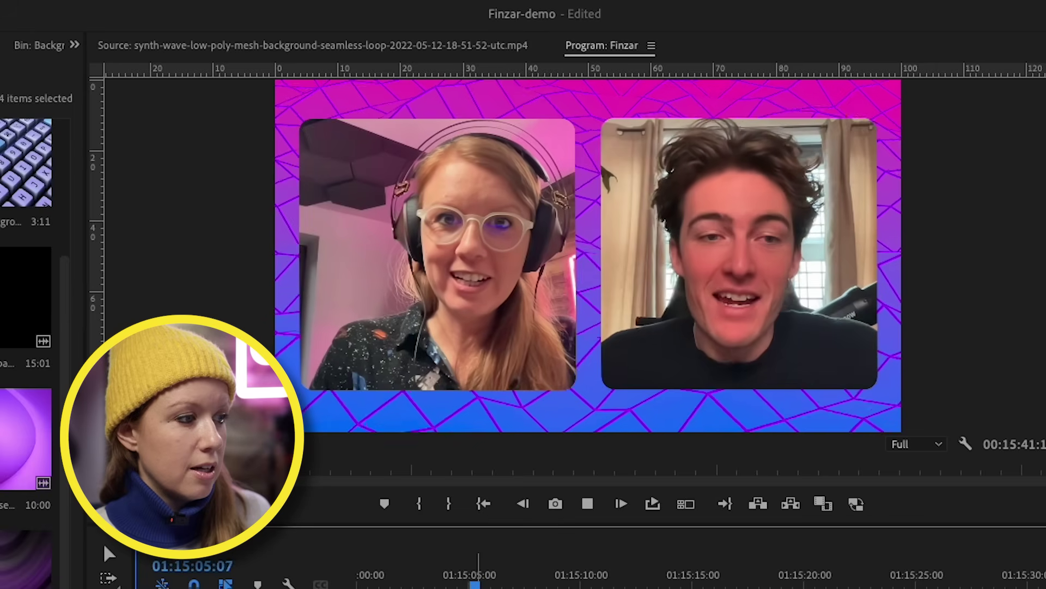
key(space)
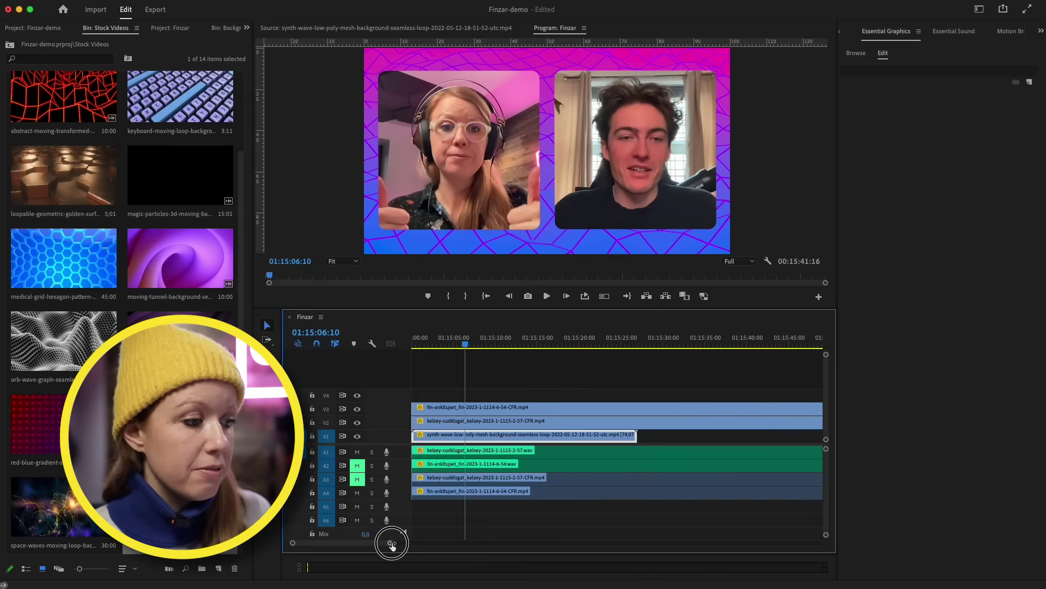
Duplicate the stretched background clip back to back along V1 to cover the whole sequence
drag(390, 541, 742, 524)
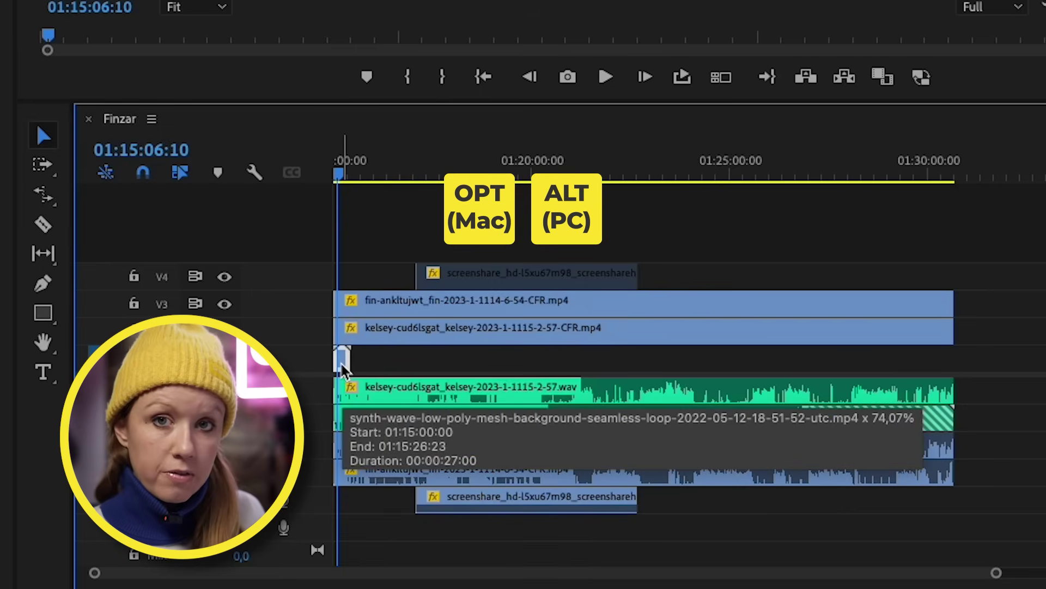
drag(342, 366, 445, 357)
Try a Drop Shadow with 53 % opacity, distance 23 and softness 75 on the guest's masked clip, and remove it
click(469, 173)
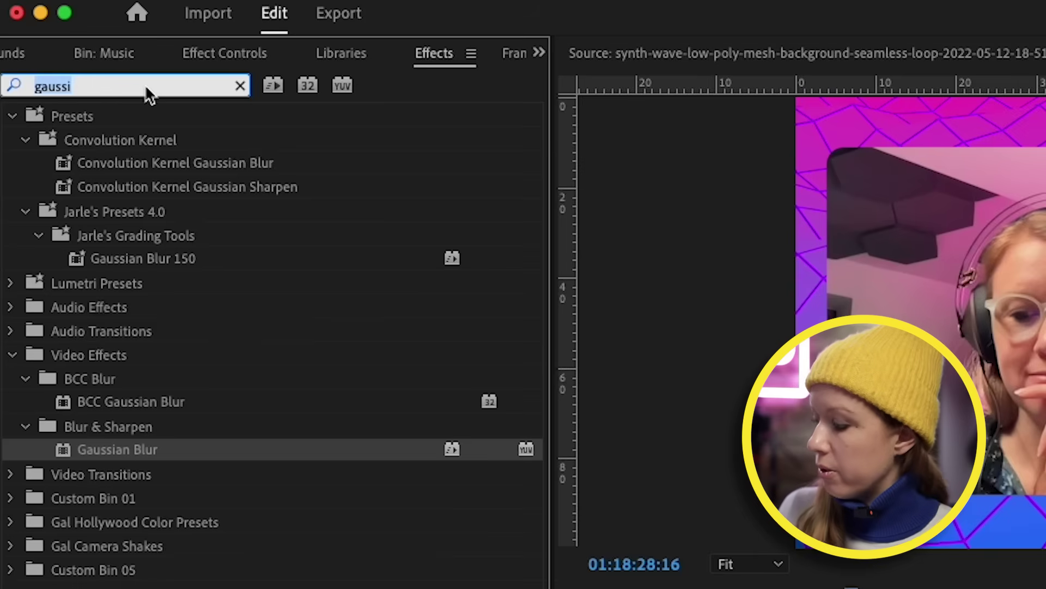
text(drop shado)
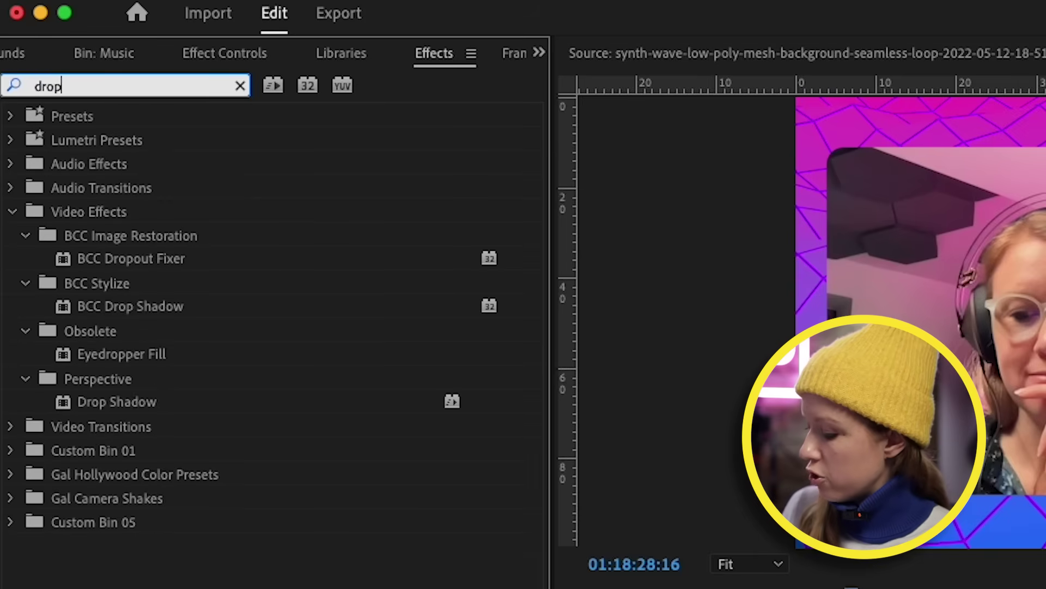
click(115, 309)
drag(115, 309, 413, 279)
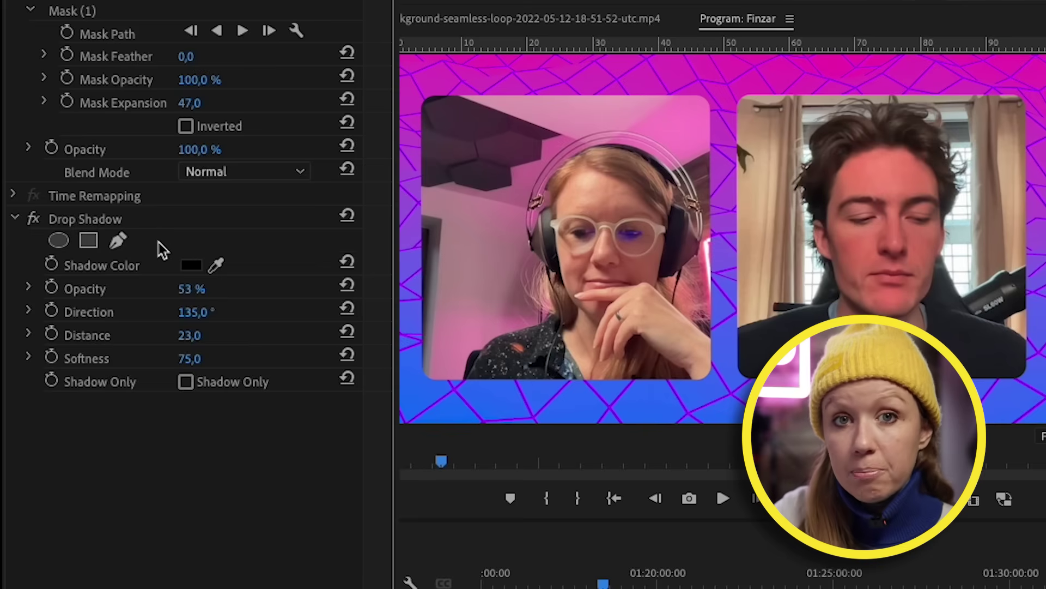
click(62, 223)
key(Delete)
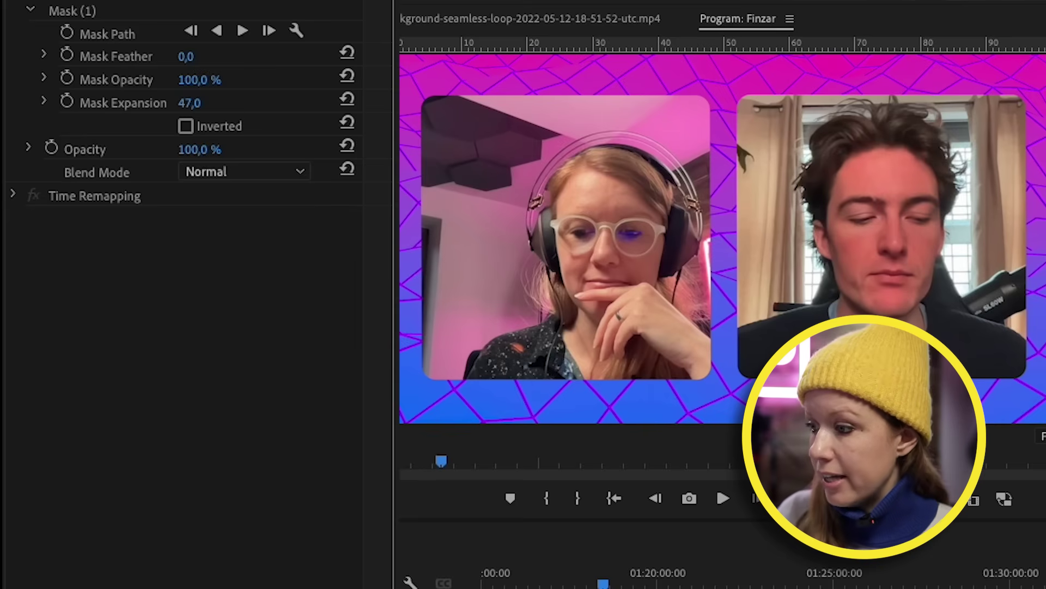
Nest the guest's clip as "Finzar Nest" and the host's clip as "Gal-Nest"
right_click(460, 375)
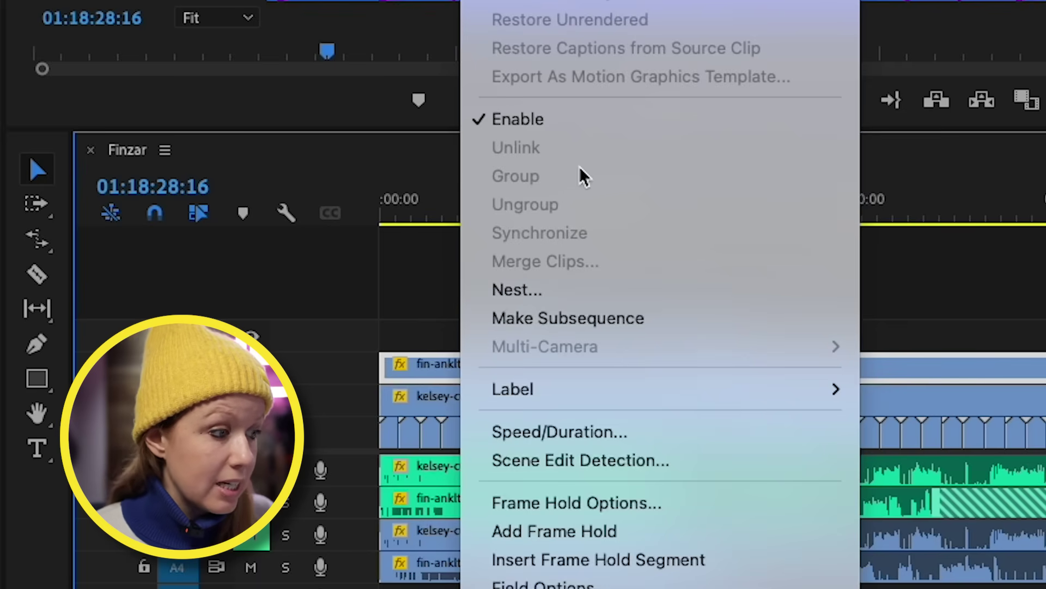
click(537, 291)
text(Finzar)
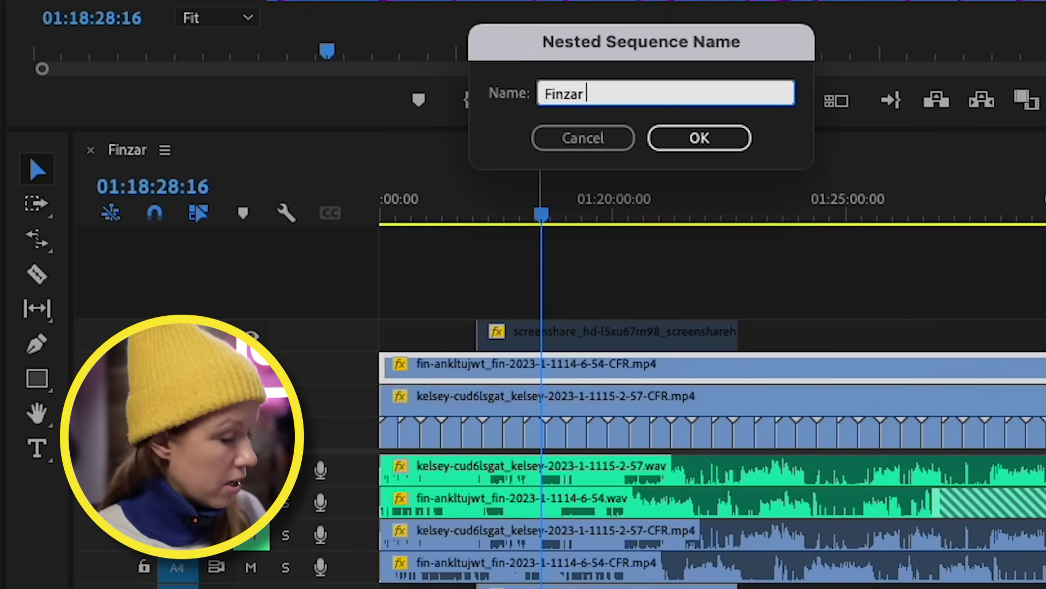
text( Nest)
key(Return)
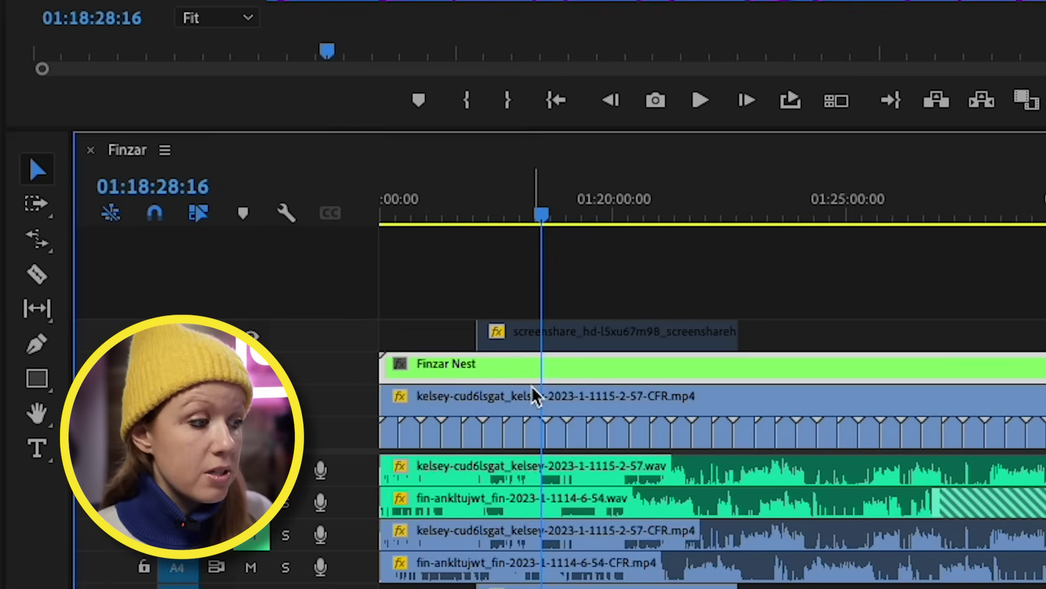
click(532, 406)
right_click(532, 413)
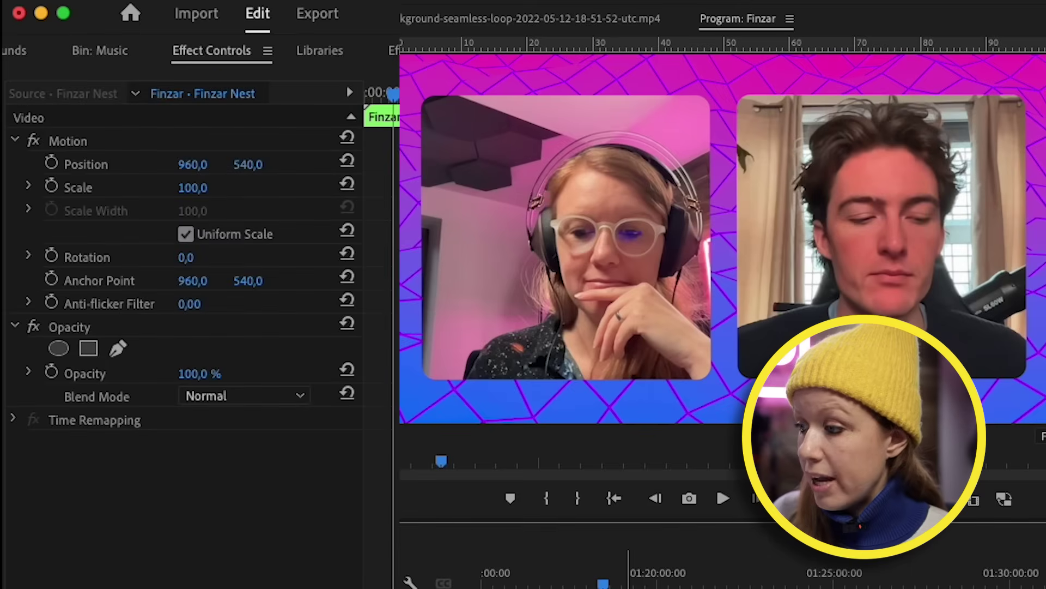
Apply Drop Shadow to Finzar Nest with opacity 72 %, distance 33 and softness 63
click(393, 50)
drag(104, 286, 549, 586)
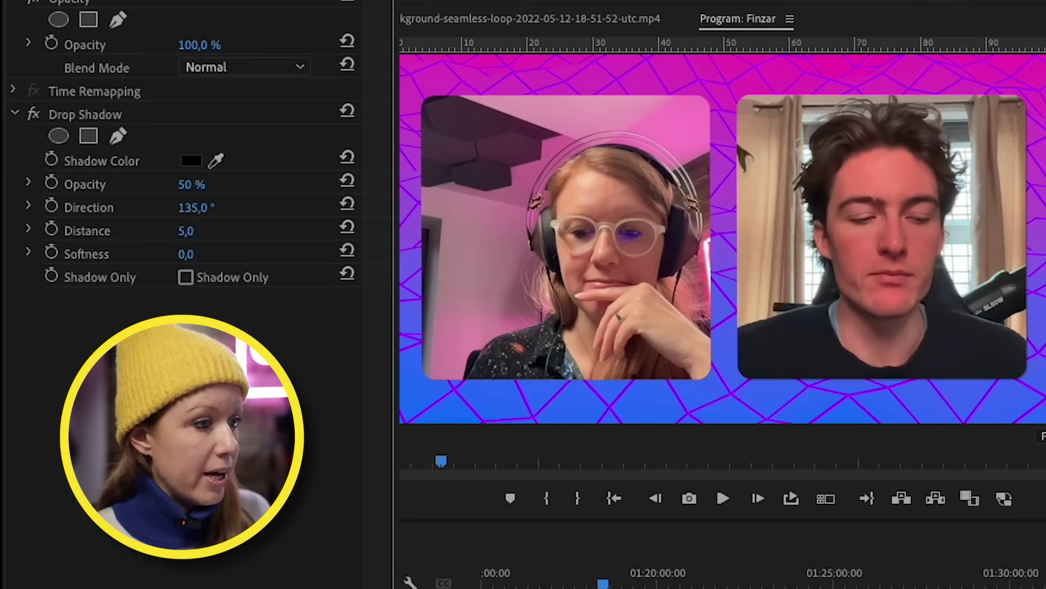
click(192, 184)
key(Return)
drag(186, 230, 212, 231)
drag(186, 185, 197, 201)
drag(186, 254, 196, 254)
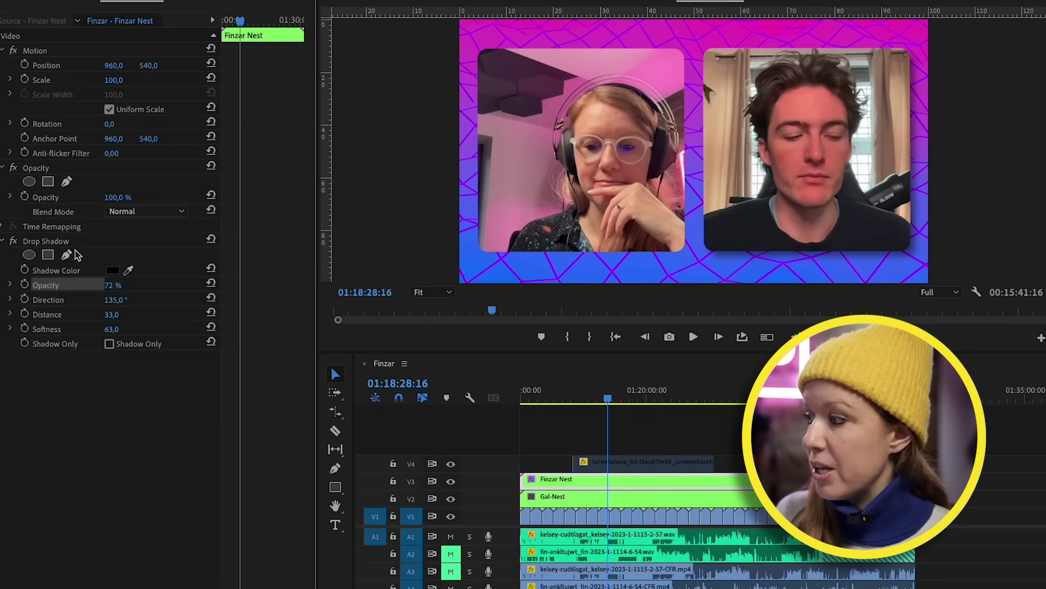
Copy the Drop Shadow effect from Finzar Nest and paste it onto Gal-Nest
click(64, 243)
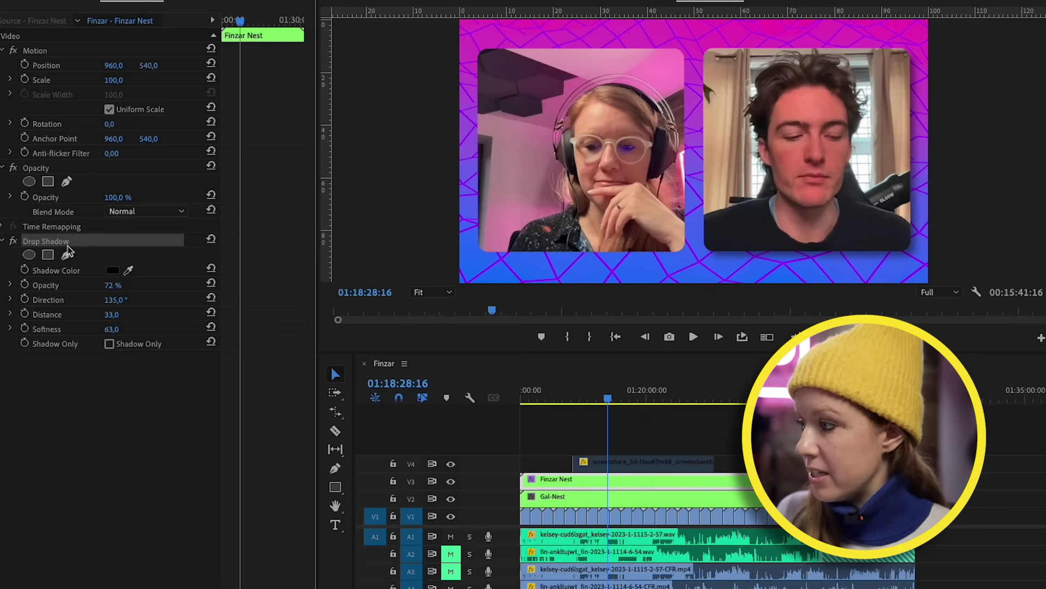
click(562, 498)
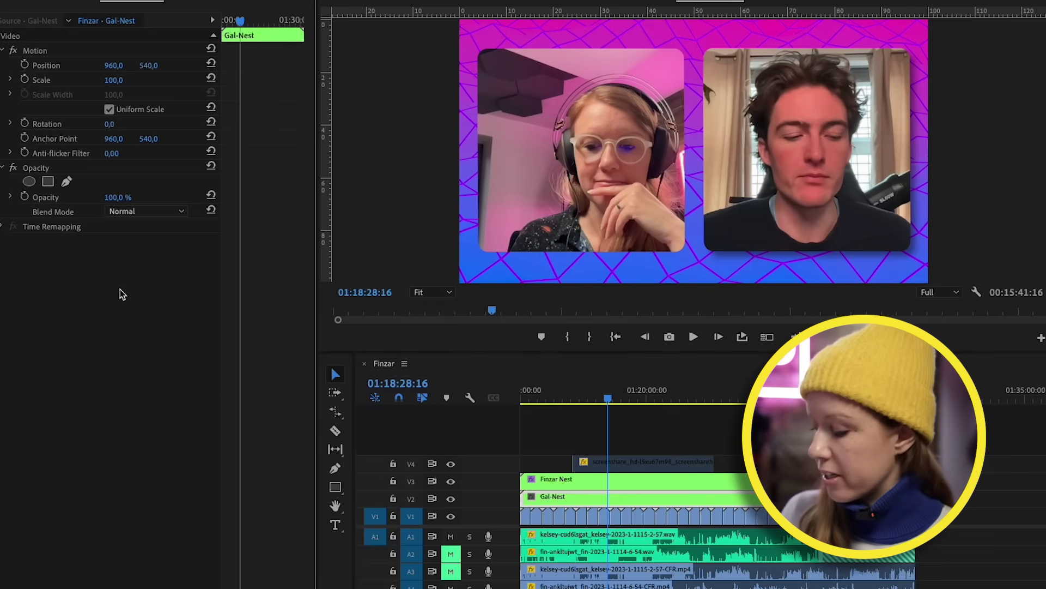
key(ctrl+v)
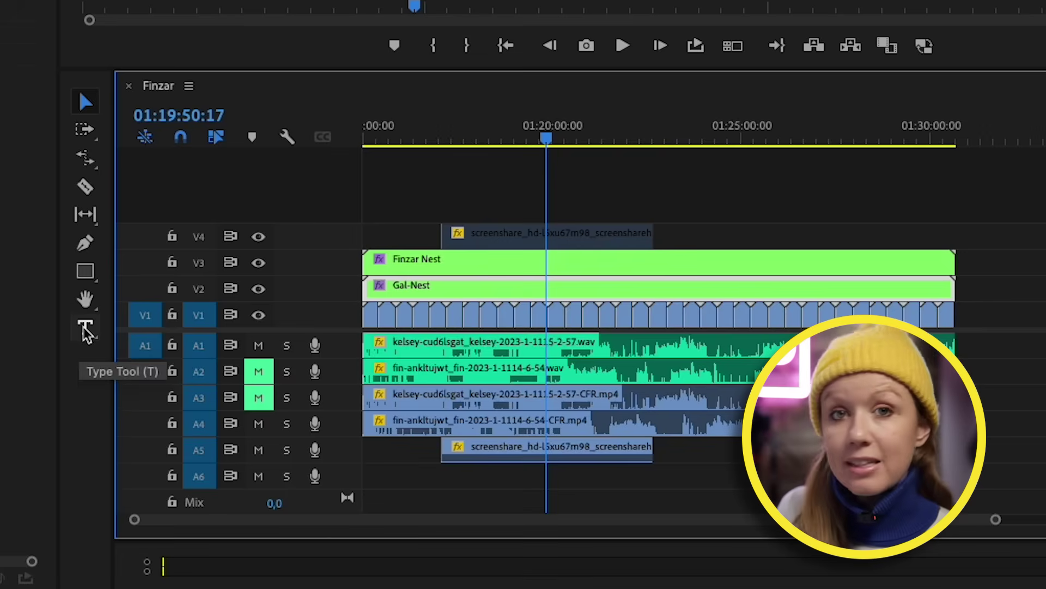
click(268, 443)
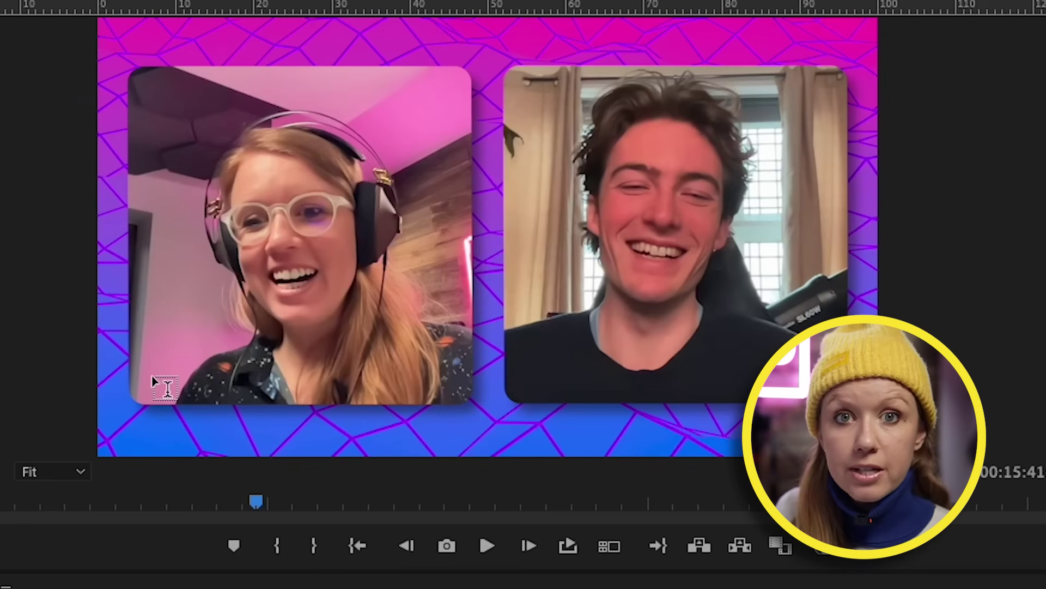
click(163, 388)
text(@premiere_gal)
drag(303, 373, 346, 374)
click(581, 262)
drag(579, 265, 642, 263)
drag(562, 263, 399, 267)
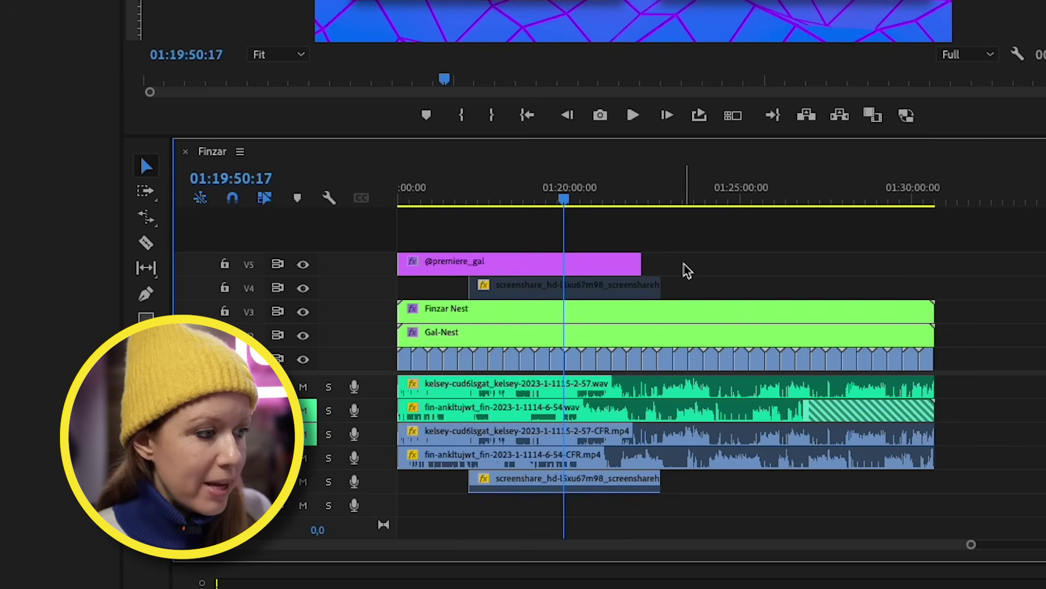
drag(641, 264, 922, 266)
click(639, 266)
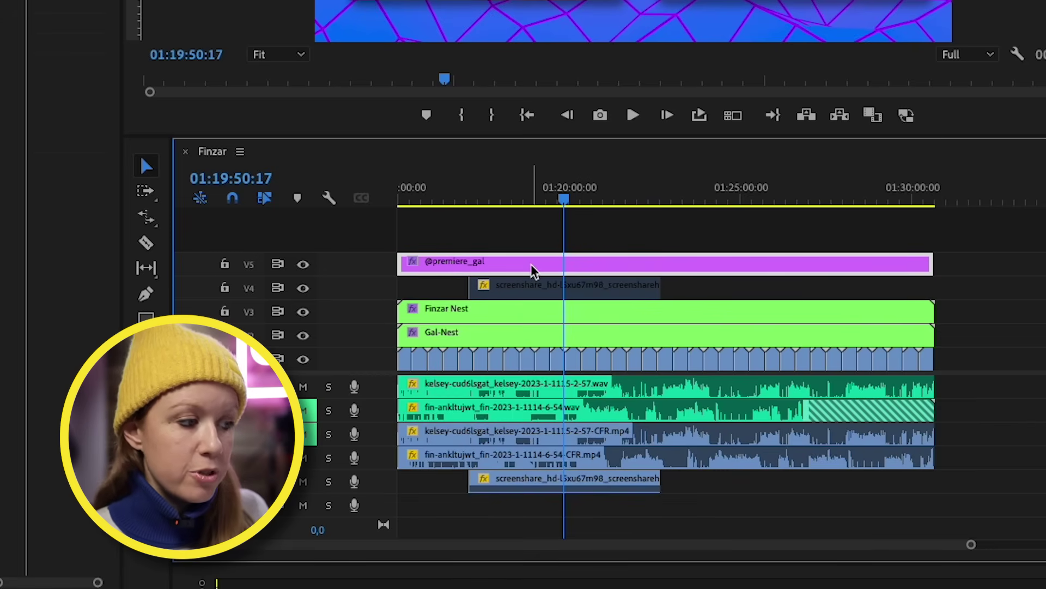
drag(531, 270, 534, 249)
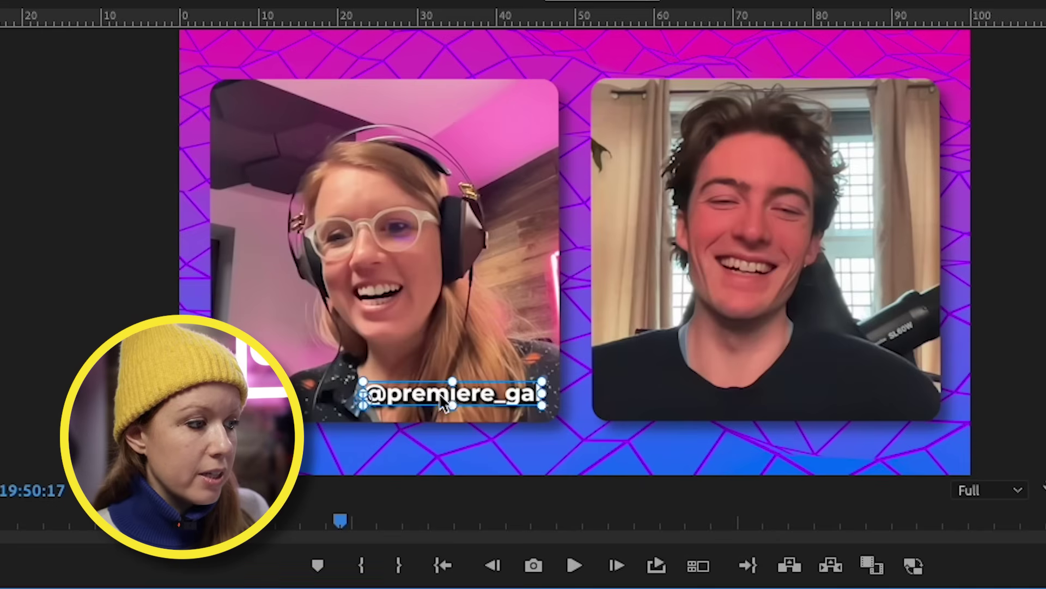
drag(452, 393, 630, 392)
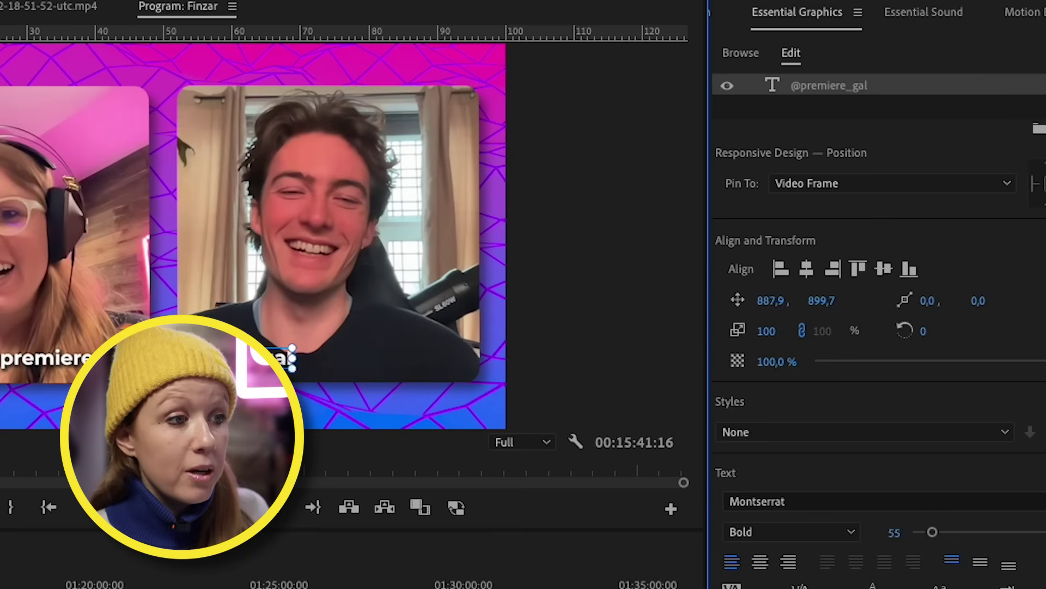
drag(773, 301, 904, 301)
key(ctrl+a)
text(@finz)
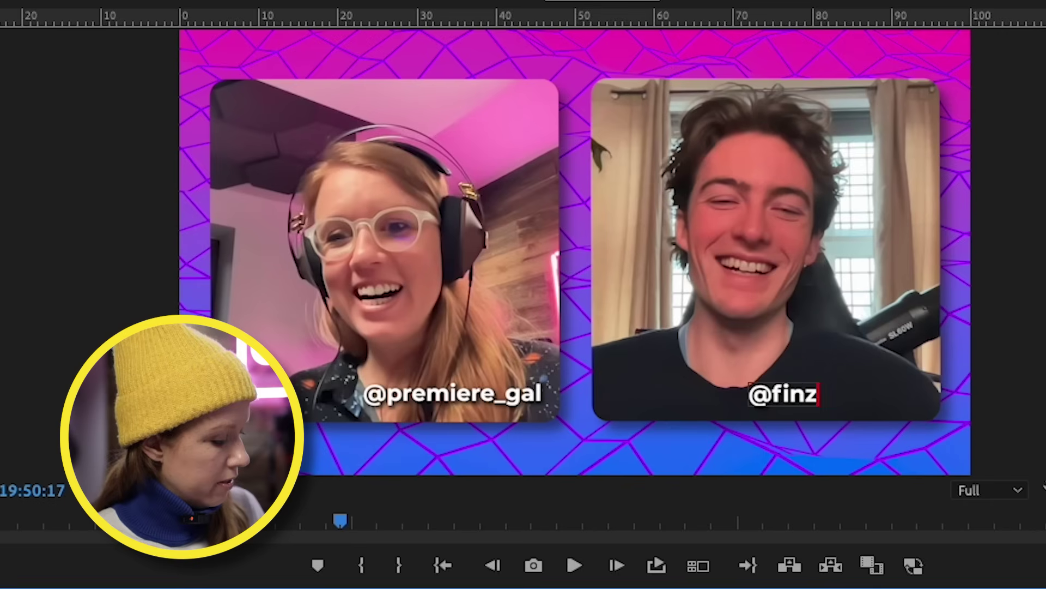
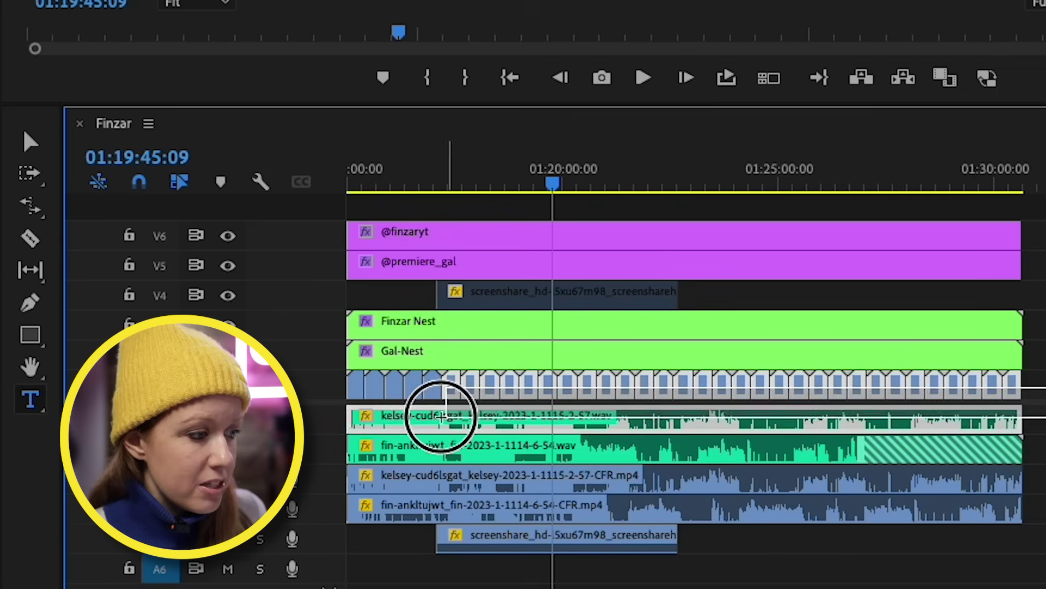
Nest the background loop clips on V1 into one sequence named background
right_click(593, 390)
click(671, 295)
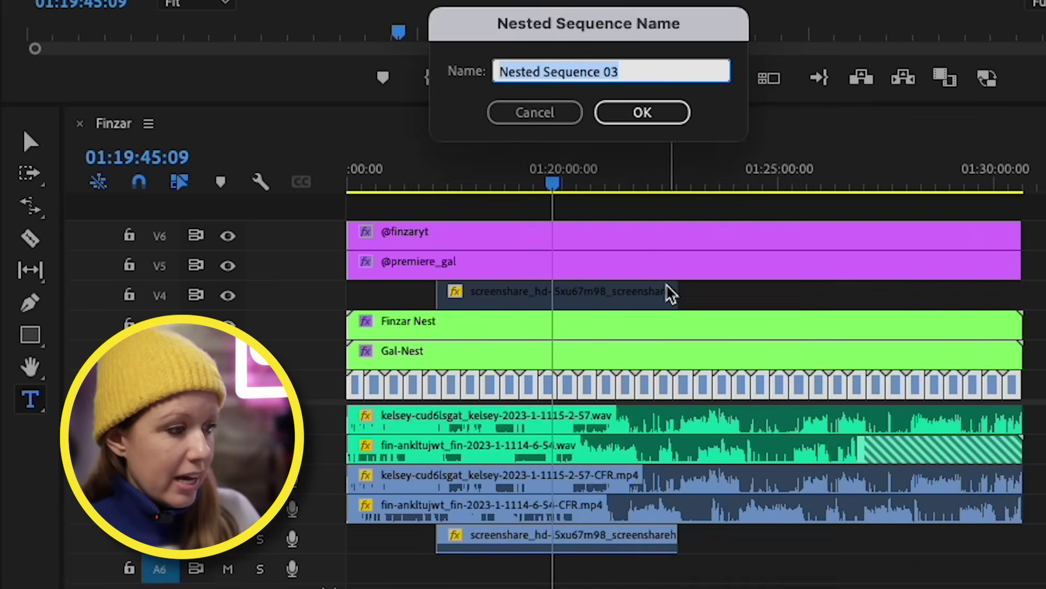
text(backgrouyn)
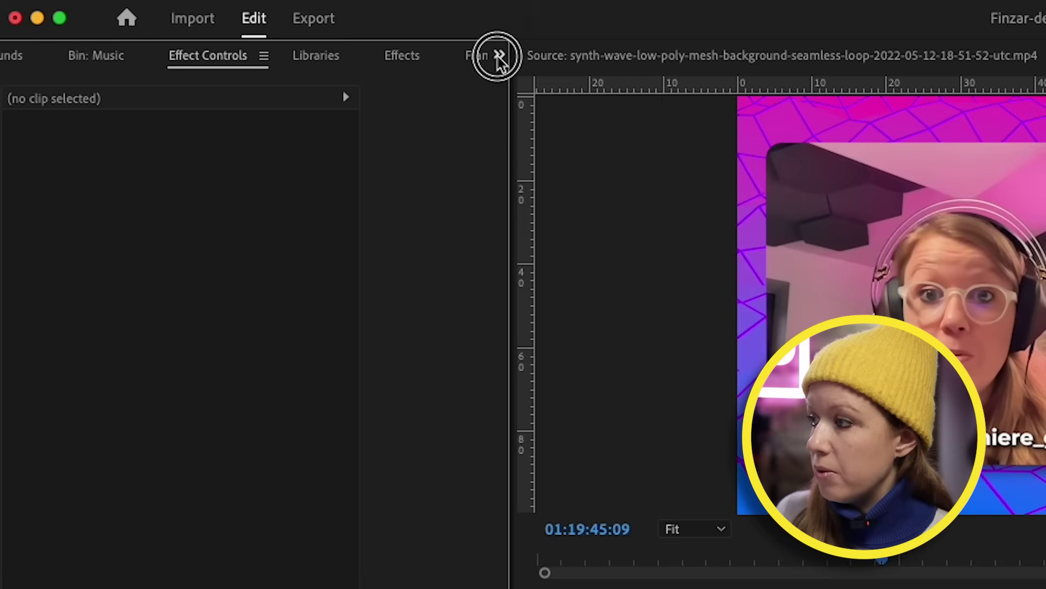
Duplicate the Finzar sequence in the Finzar-demo project and rename the copy Finzar Vertical
click(497, 55)
click(511, 70)
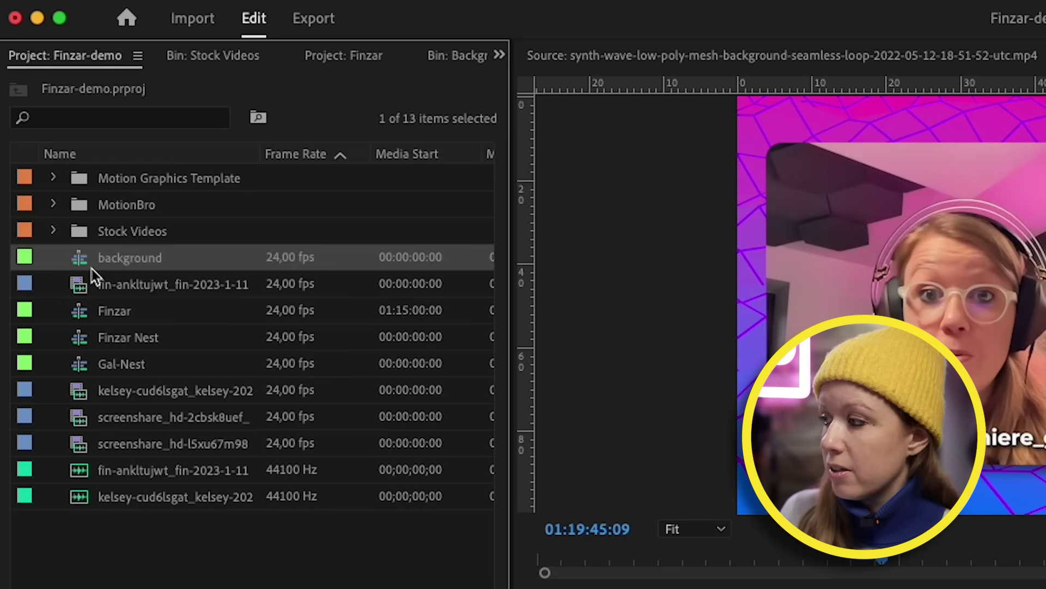
click(107, 321)
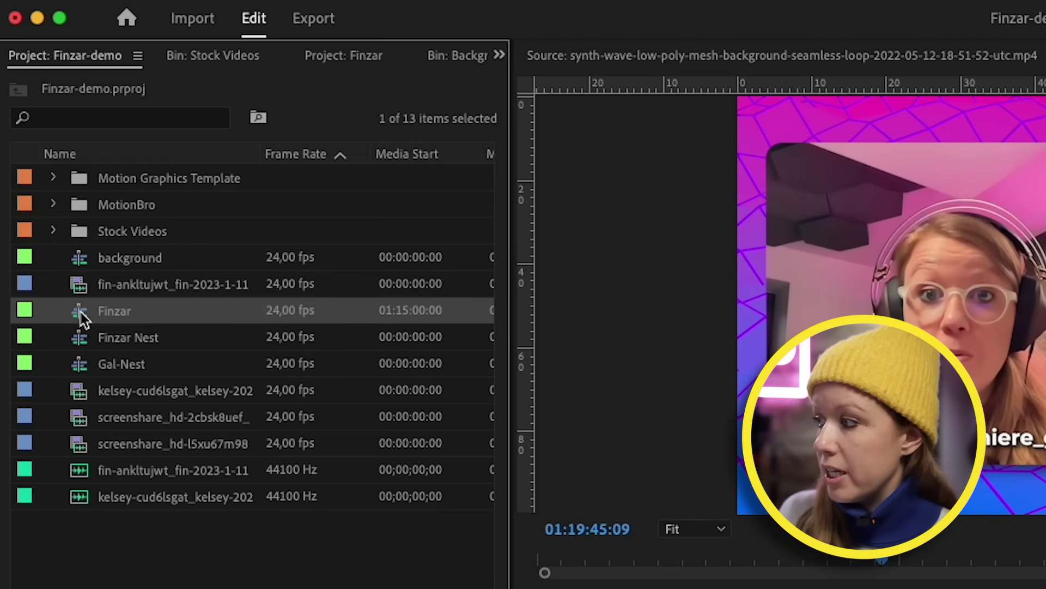
right_click(81, 317)
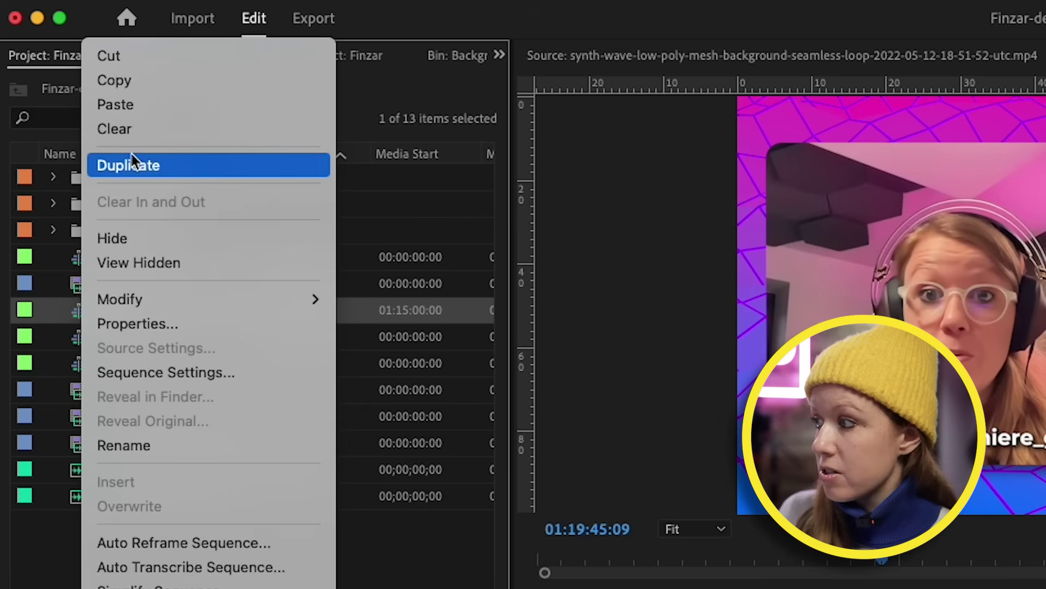
click(152, 170)
click(148, 339)
drag(139, 339, 197, 341)
key(Tab)
In the Finzar Vertical sequence settings, set the editing mode to Custom and the timebase to 23,976 frames/second
click(82, 343)
right_click(82, 343)
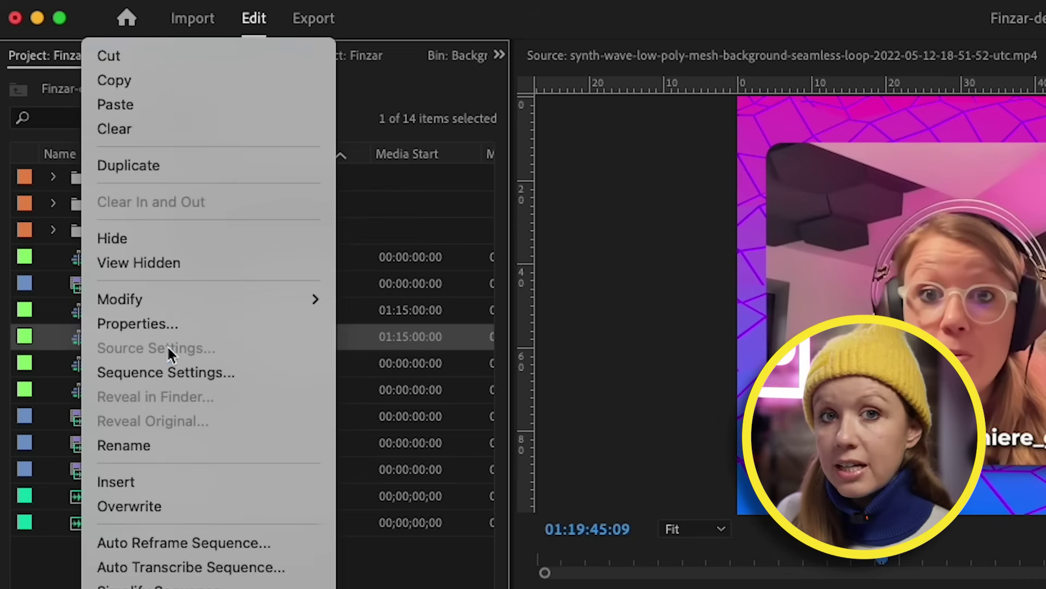
click(169, 372)
click(355, 84)
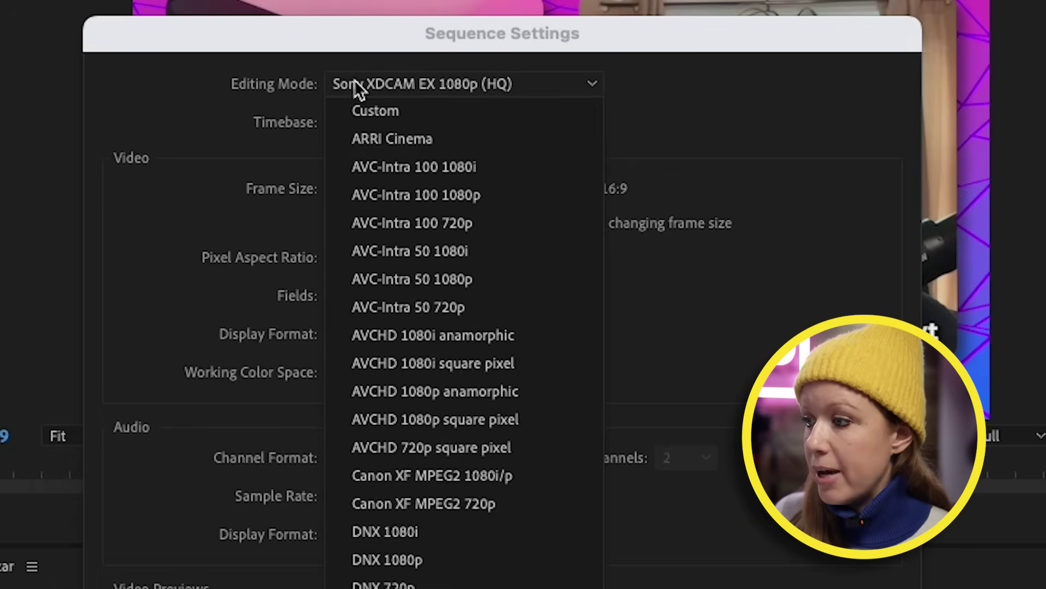
click(359, 109)
click(353, 122)
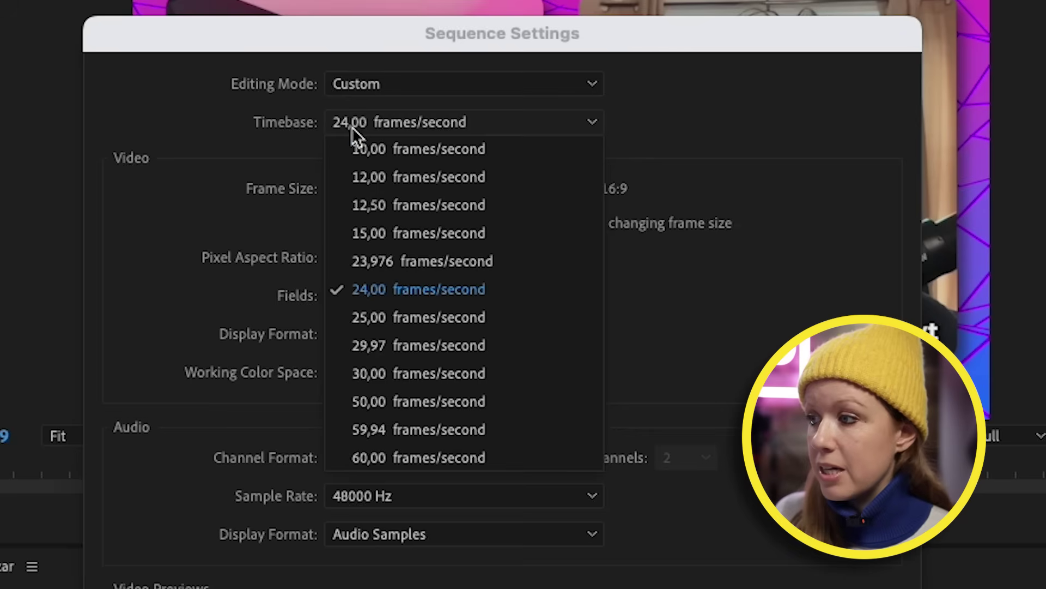
click(388, 262)
Set the Finzar Vertical frame size to 1080 horizontal by 1920 vertical and apply the sequence settings
key(Tab)
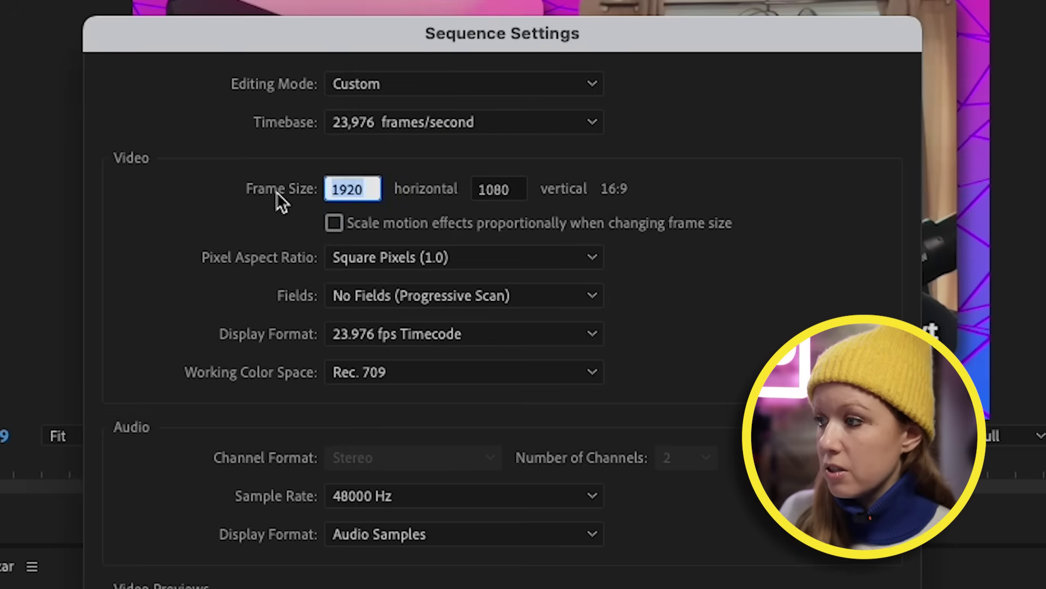
text(1080)
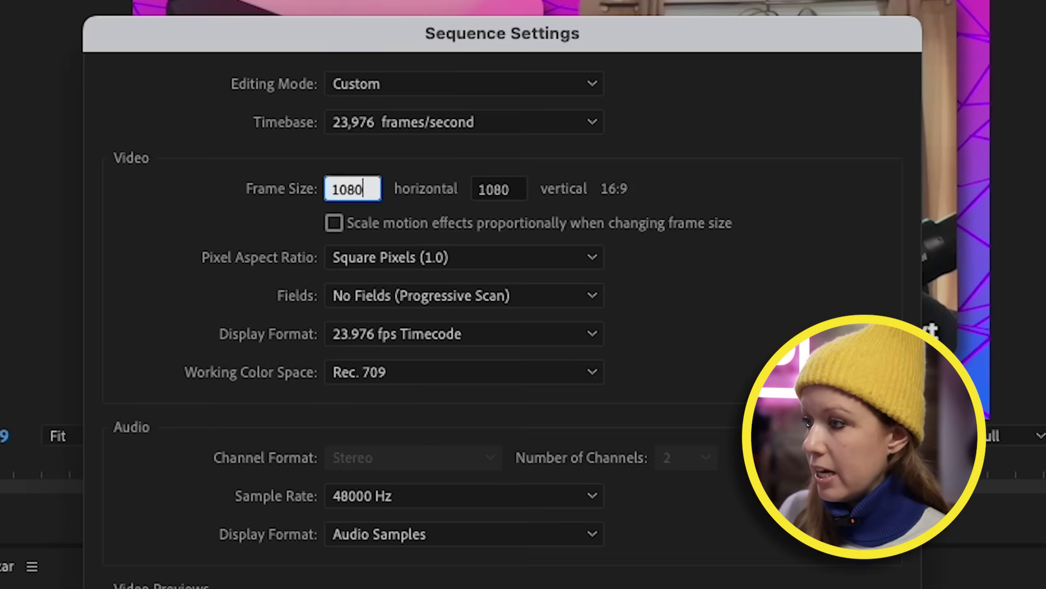
key(Tab)
text(1920)
key(Tab)
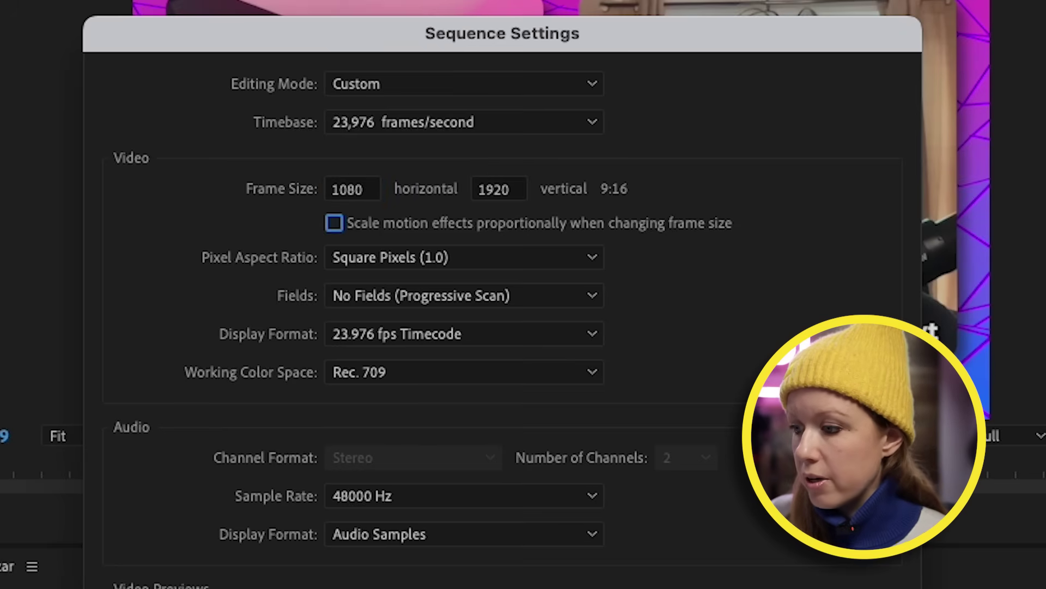
key(Return)
click(771, 568)
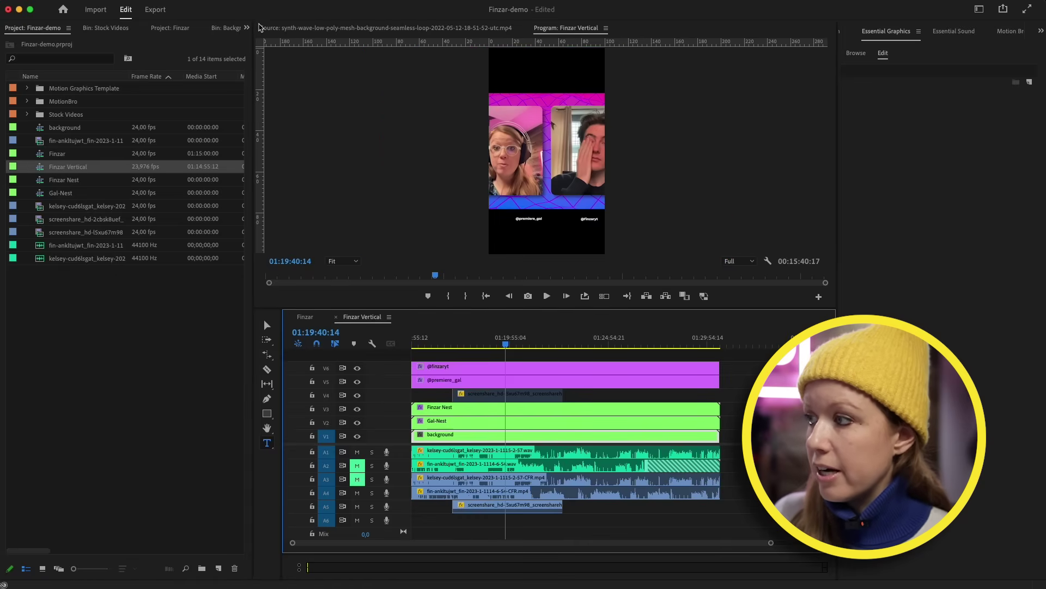
Scale the background nest to 207 so that it fills the vertical frame
click(246, 28)
click(273, 103)
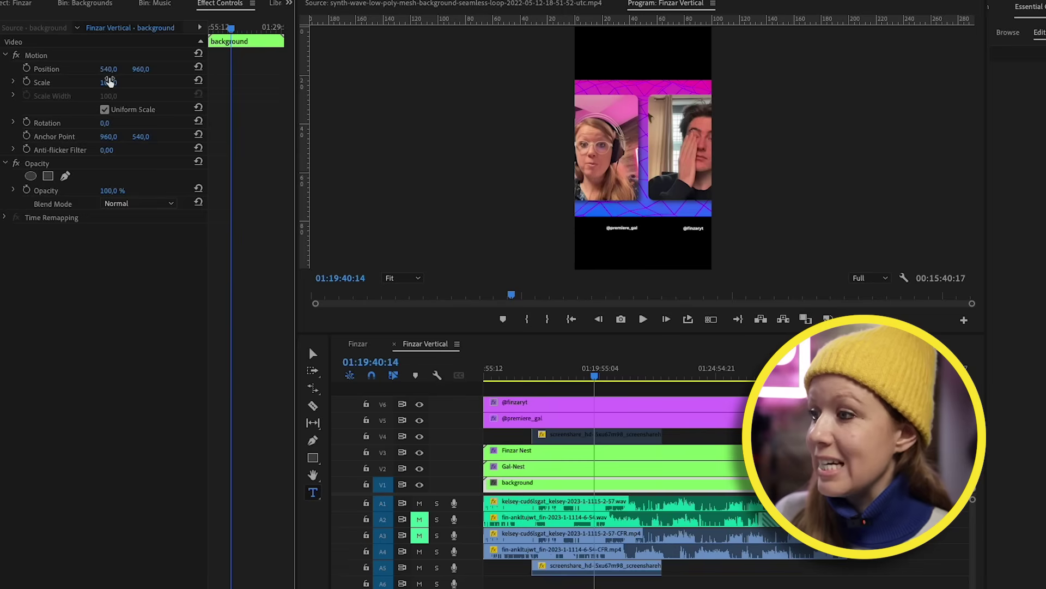
drag(109, 81, 164, 82)
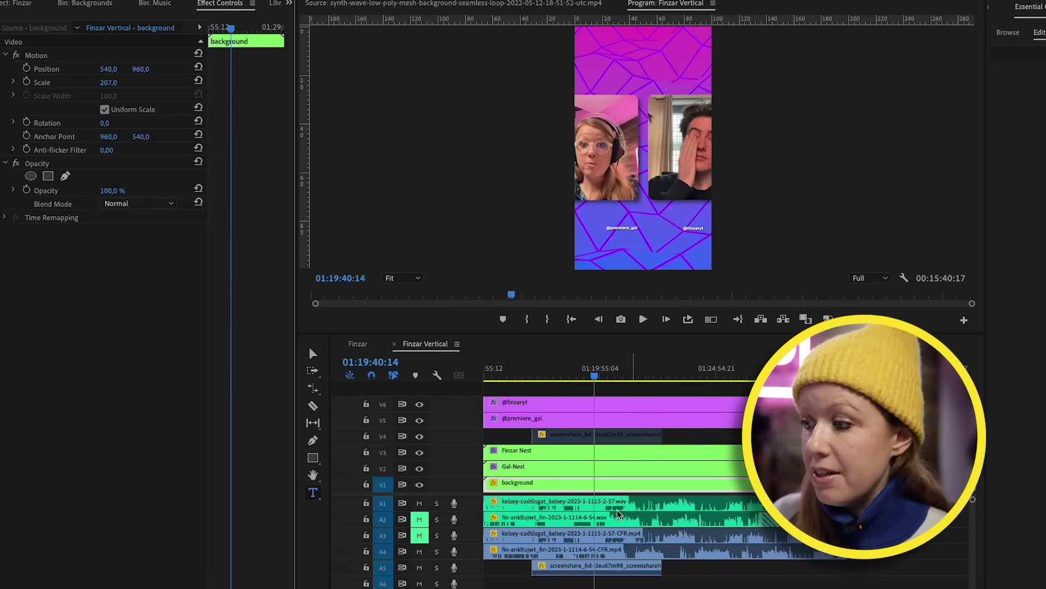
click(556, 470)
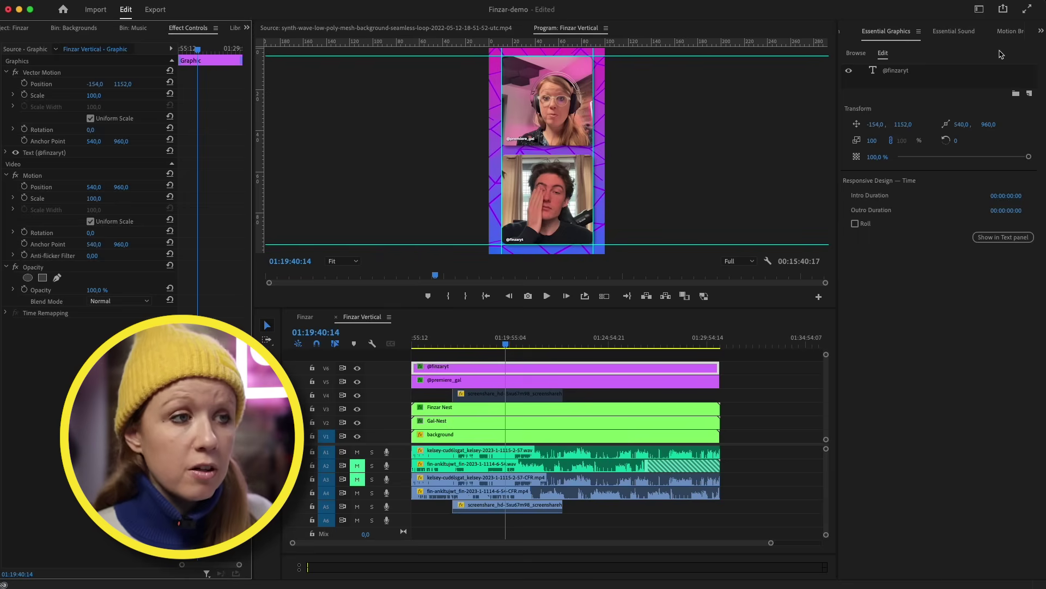
Switch to the Vertical workspace, scrub through the vertical sequence and activate the Razor tool
click(979, 9)
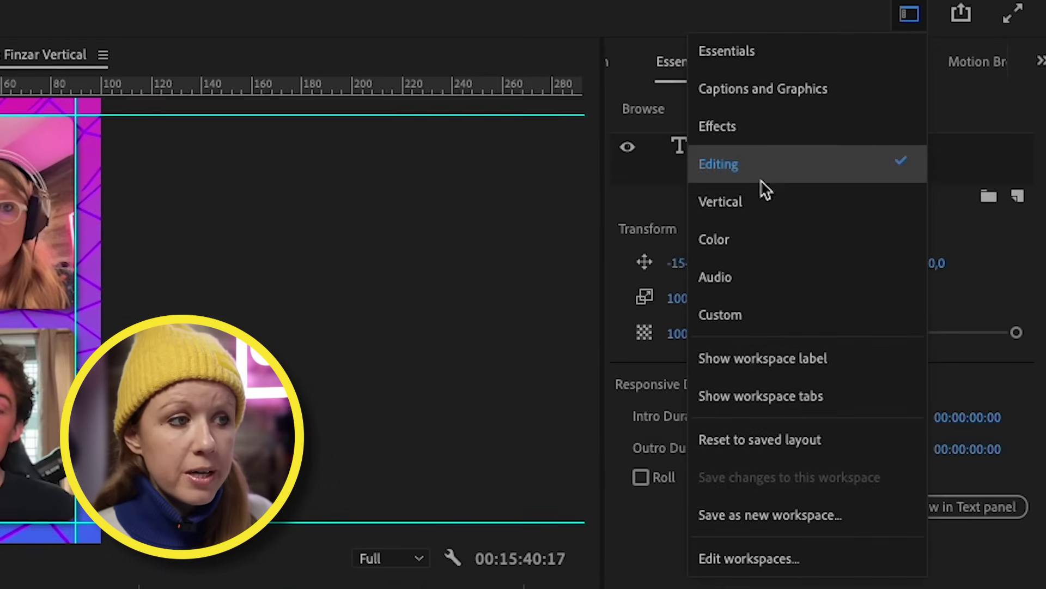
click(720, 202)
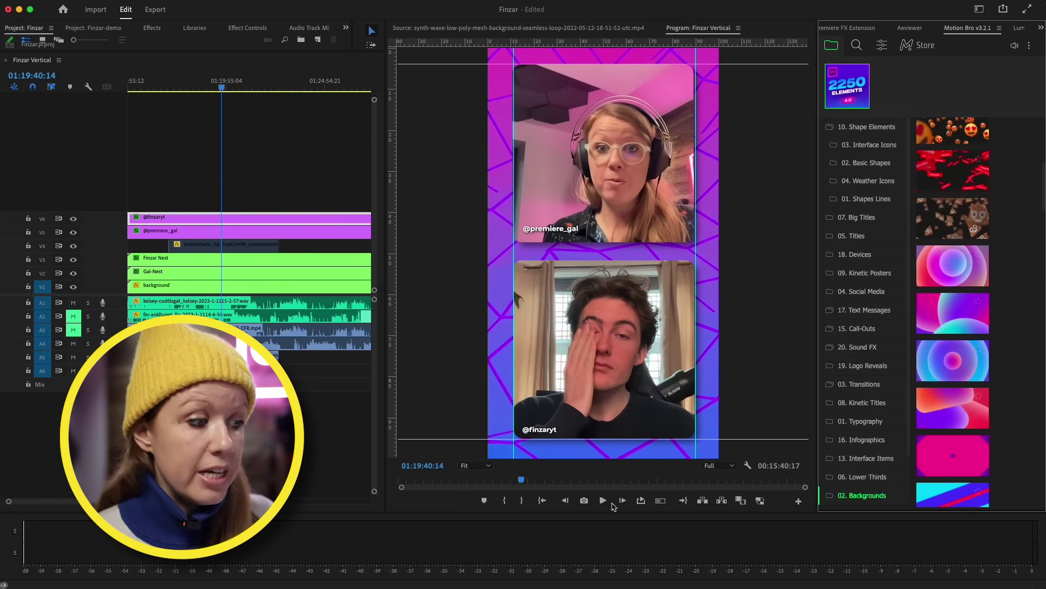
drag(532, 482, 544, 483)
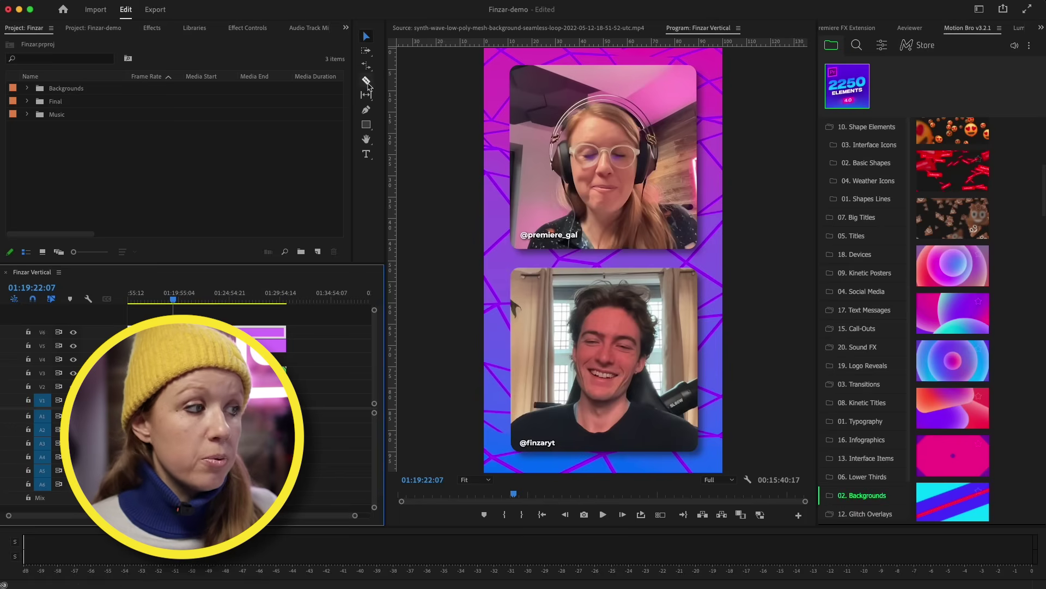
click(367, 81)
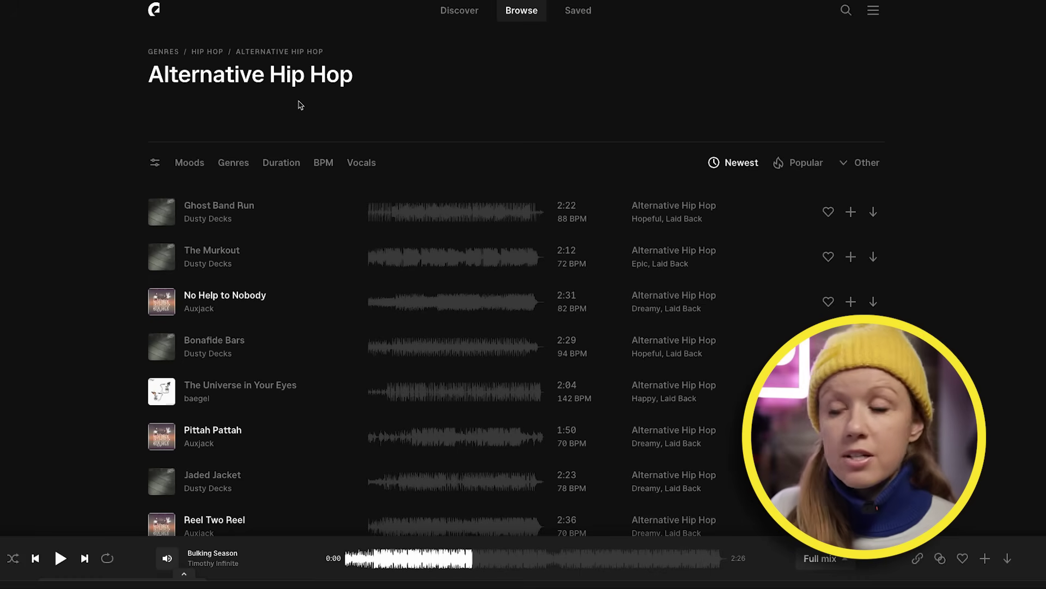
Switch to Epidemic Sound, search the music for "premiere gal" and look through the Premiere Gal's Editing Essentials playlist
click(845, 11)
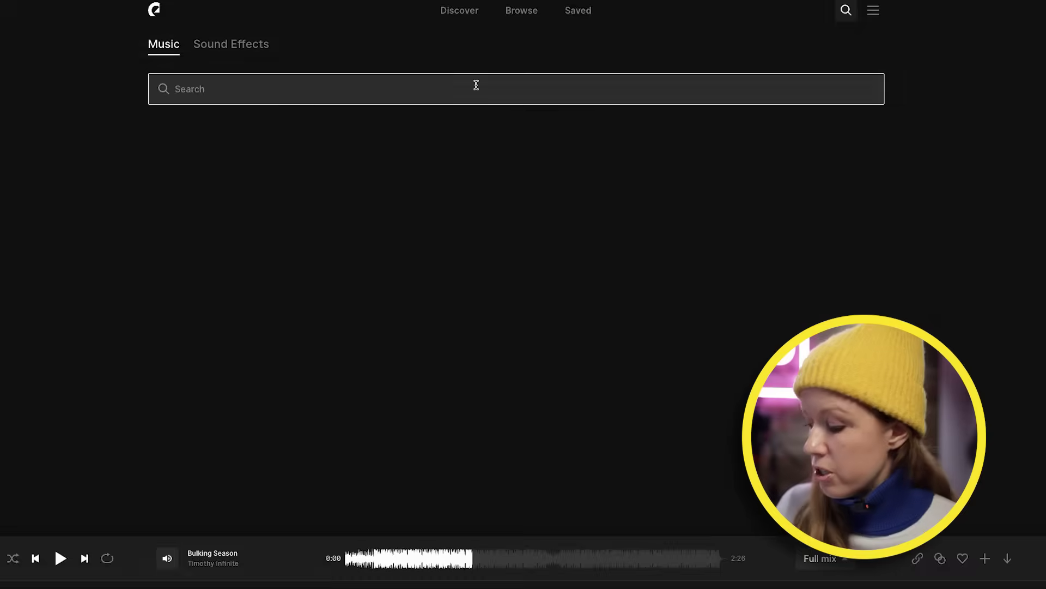
text(premiere gal)
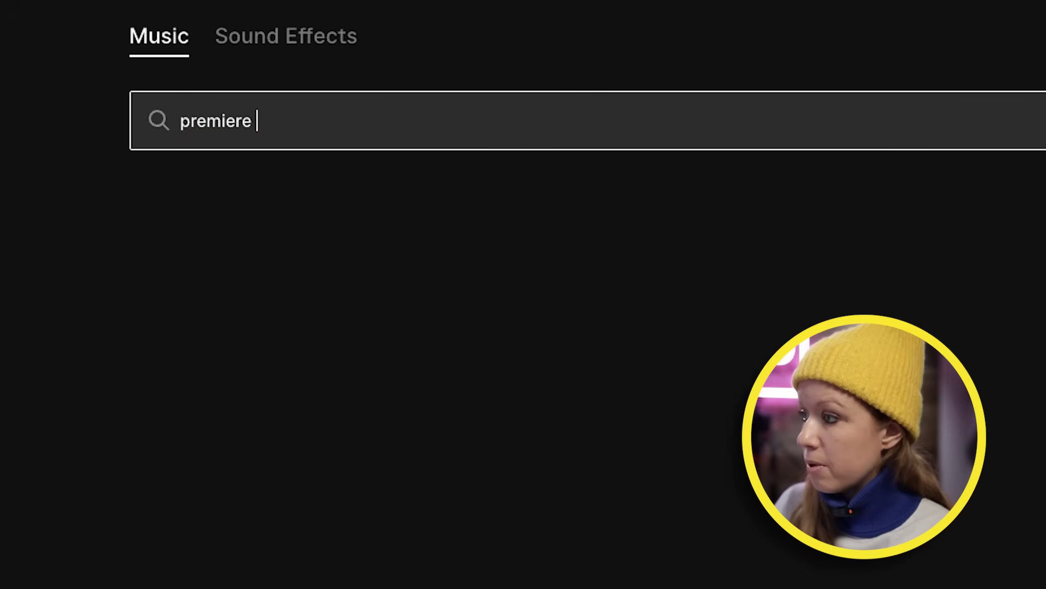
key(Return)
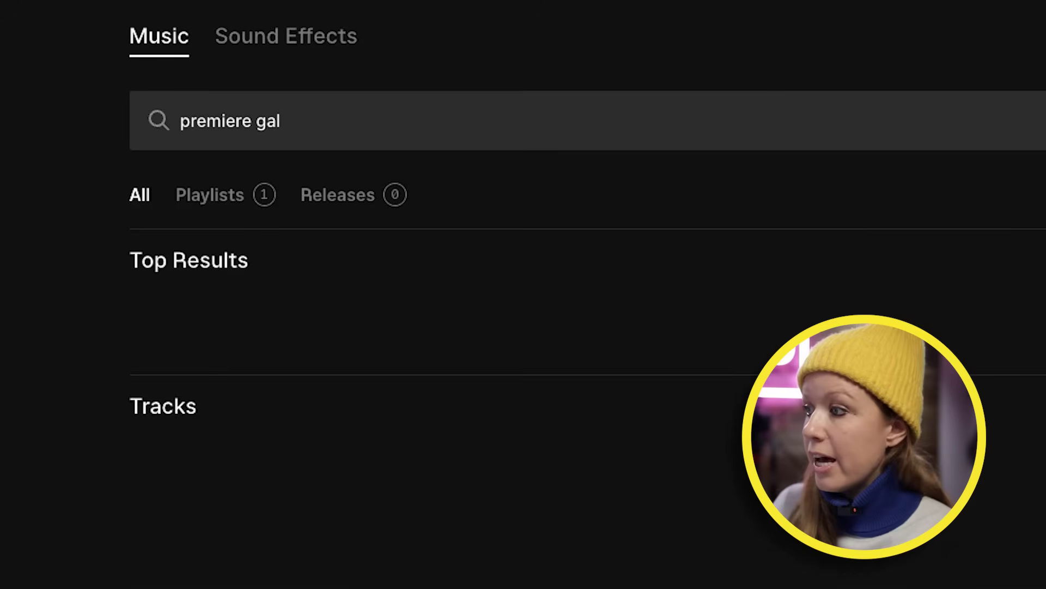
click(240, 540)
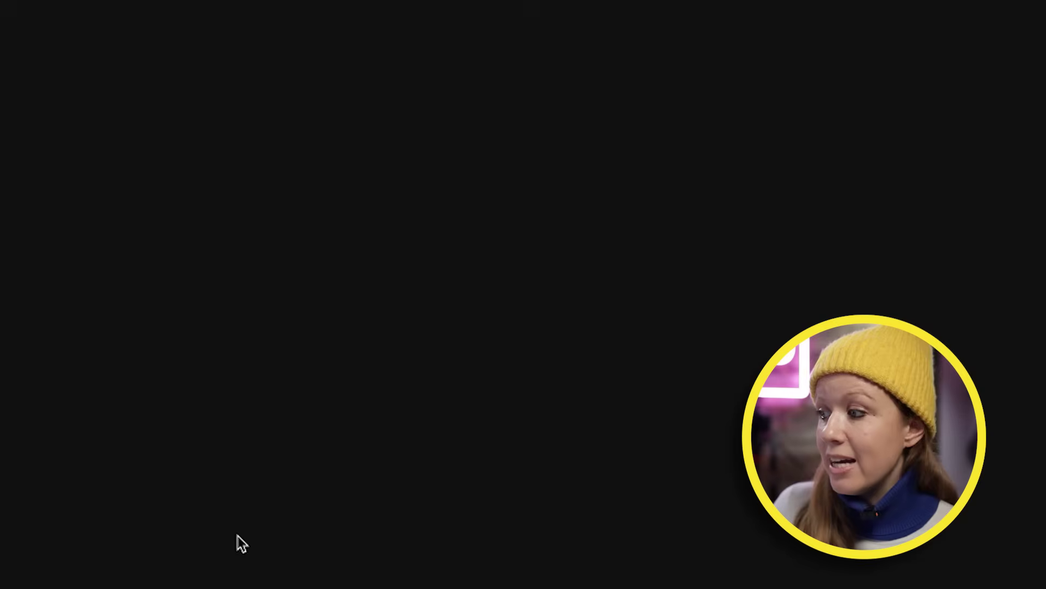
scroll(436, 406, down, 5)
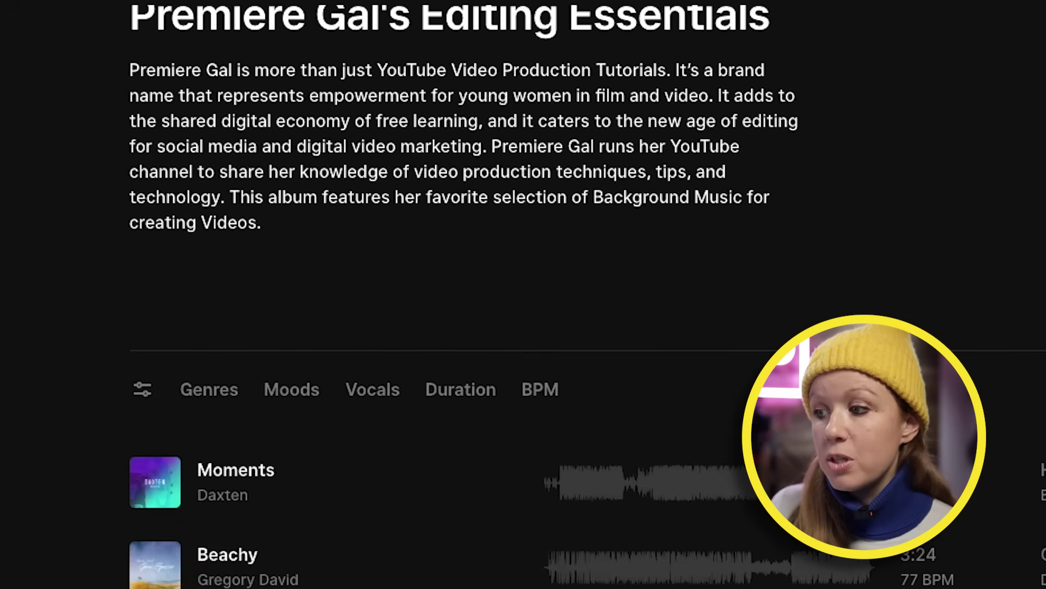
scroll(436, 406, down, 12)
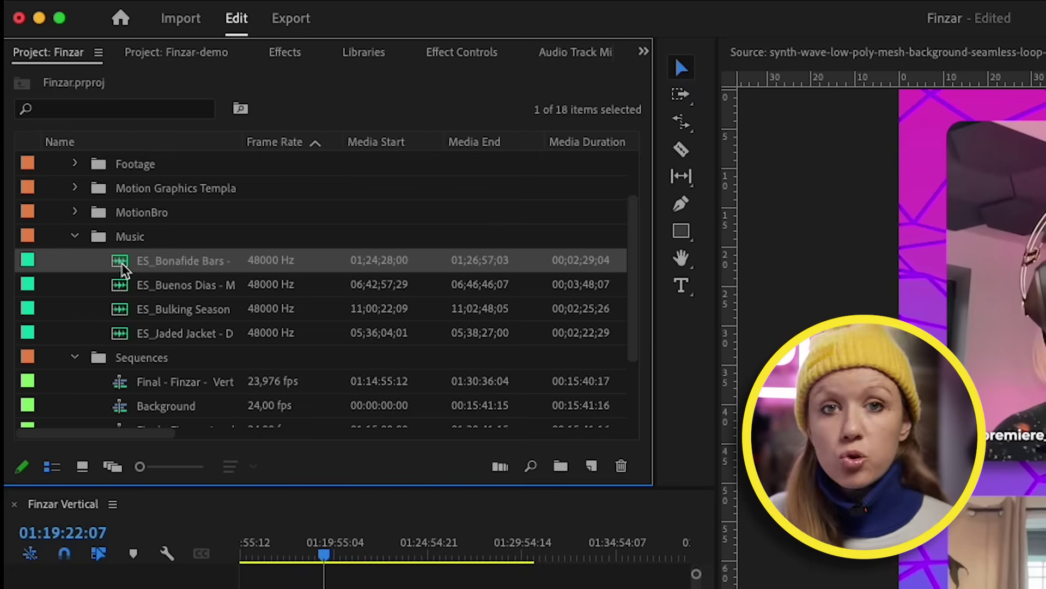
Back in Premiere Pro, add the ES_Bonafide Bars track from the Music bin to audio track A5 of Finzar Vertical
drag(121, 259, 292, 490)
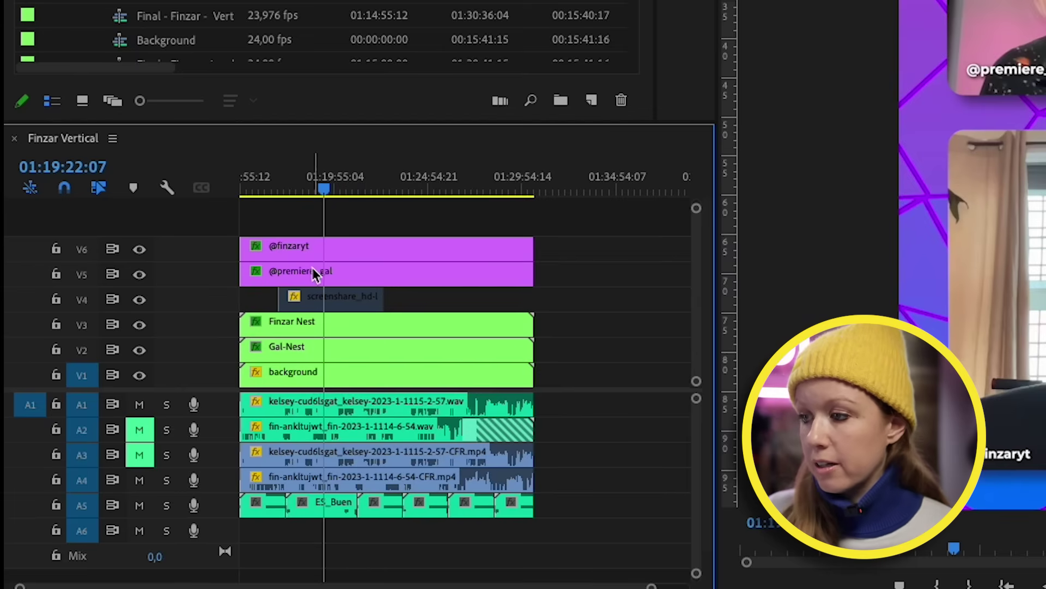
click(376, 375)
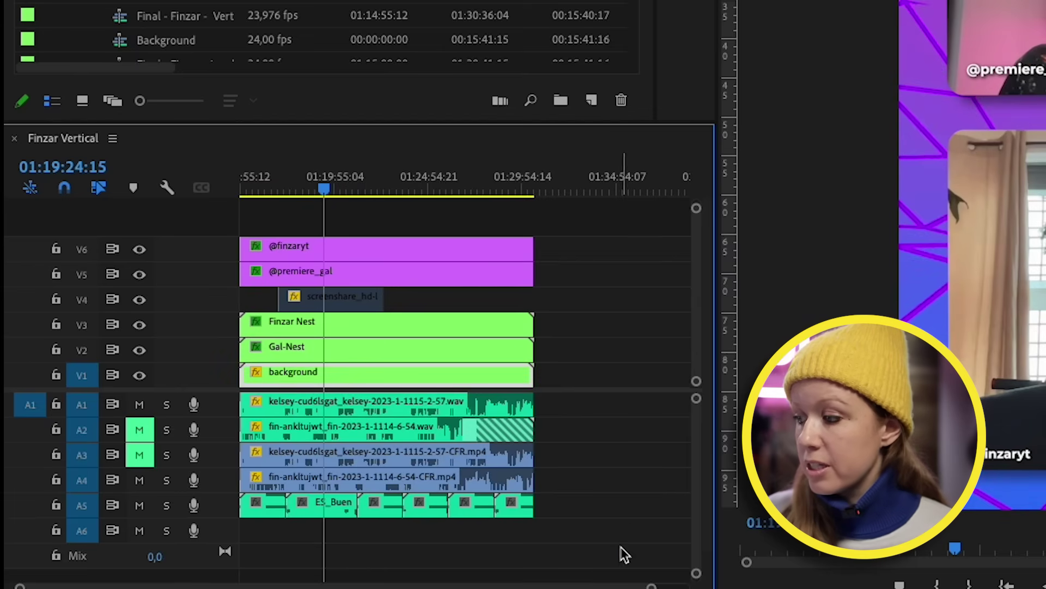
Tag all the music clips on A5 as Music in Essential Sound
drag(620, 547, 263, 507)
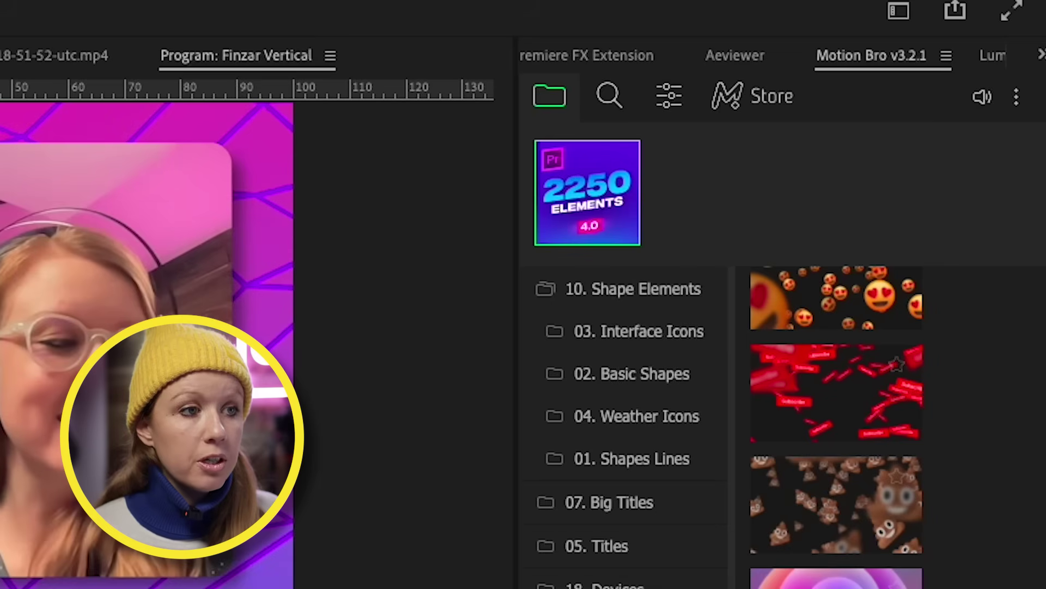
click(1041, 54)
click(981, 227)
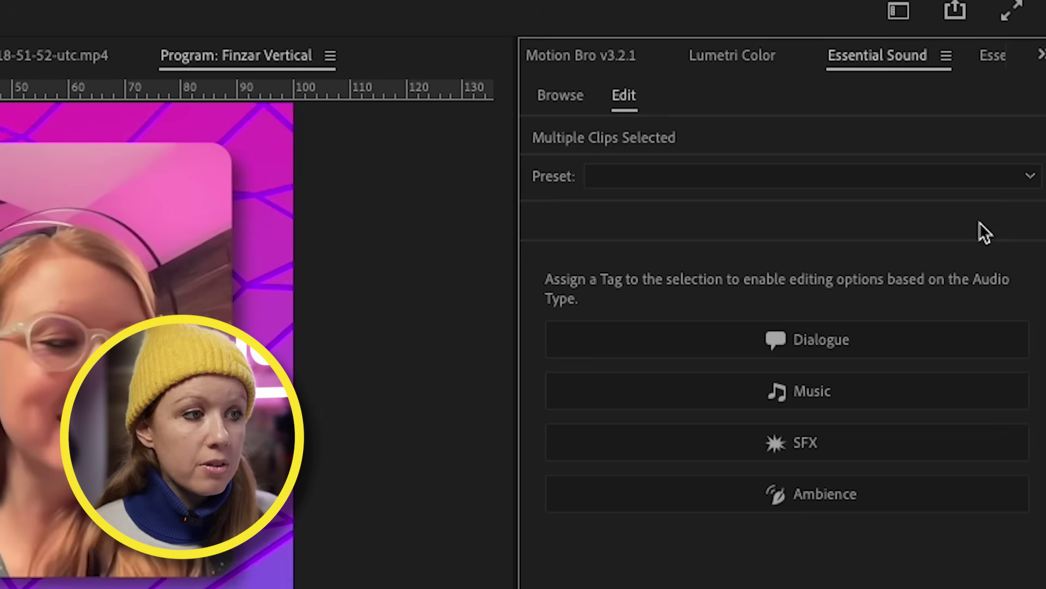
click(766, 382)
click(614, 321)
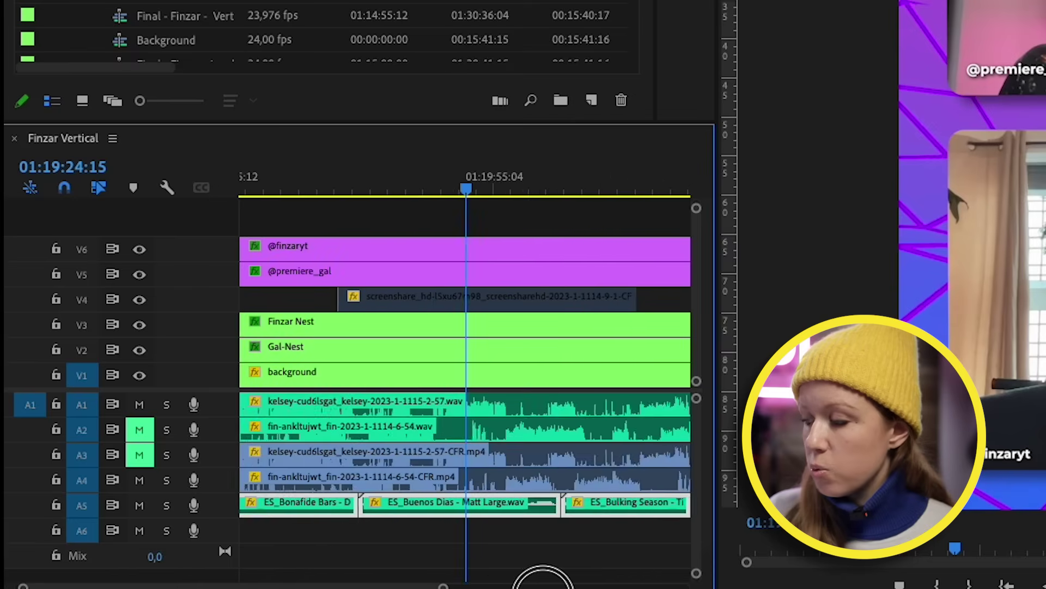
scroll(542, 581, down, 3)
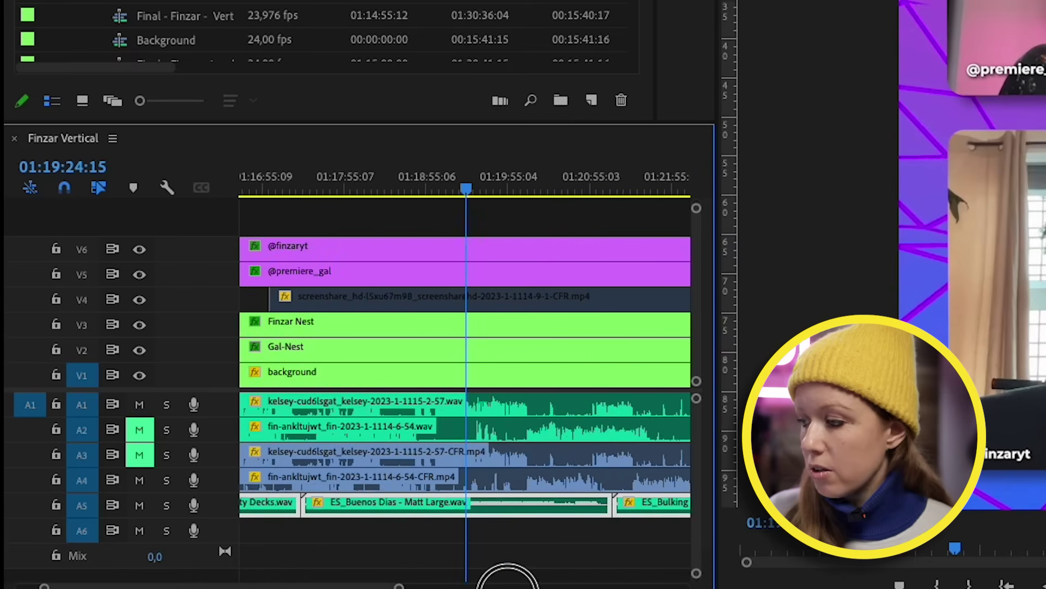
Expand audio track A5 and switch Loudness auto-matching off and back on for the selected music clips
double_click(227, 515)
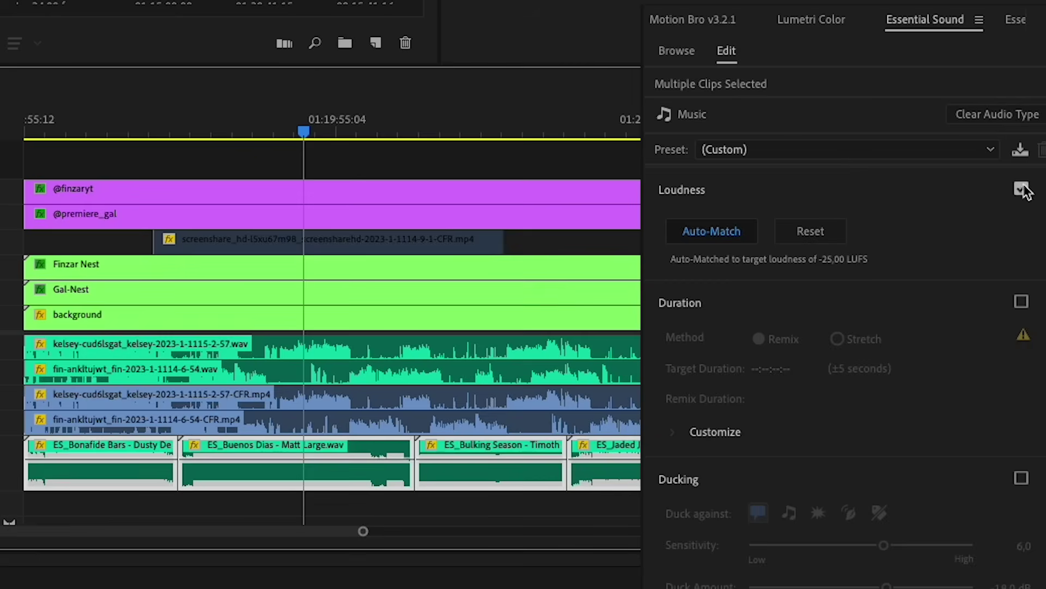
click(1021, 189)
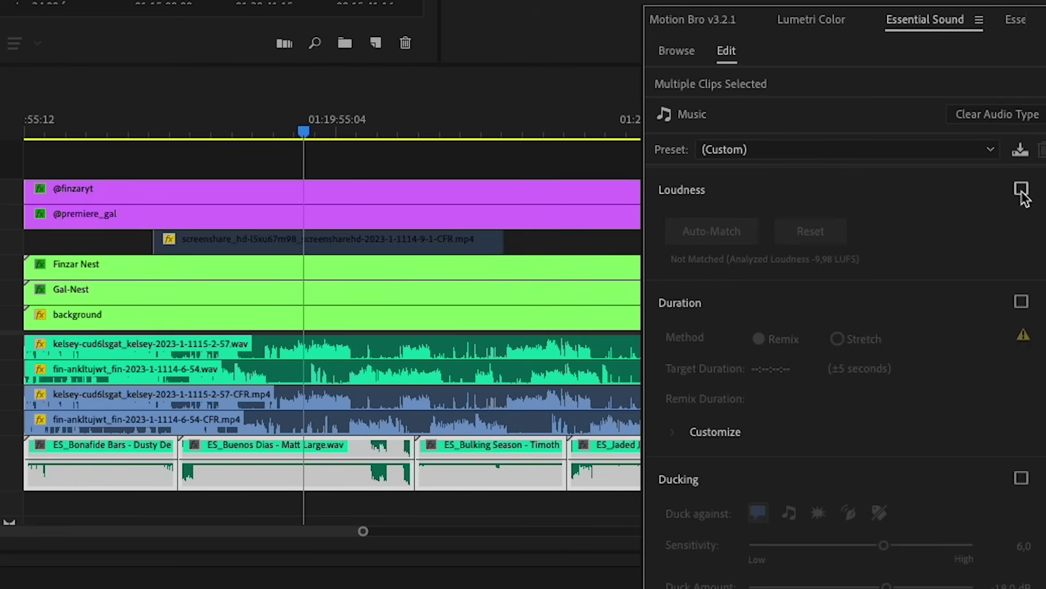
click(1021, 191)
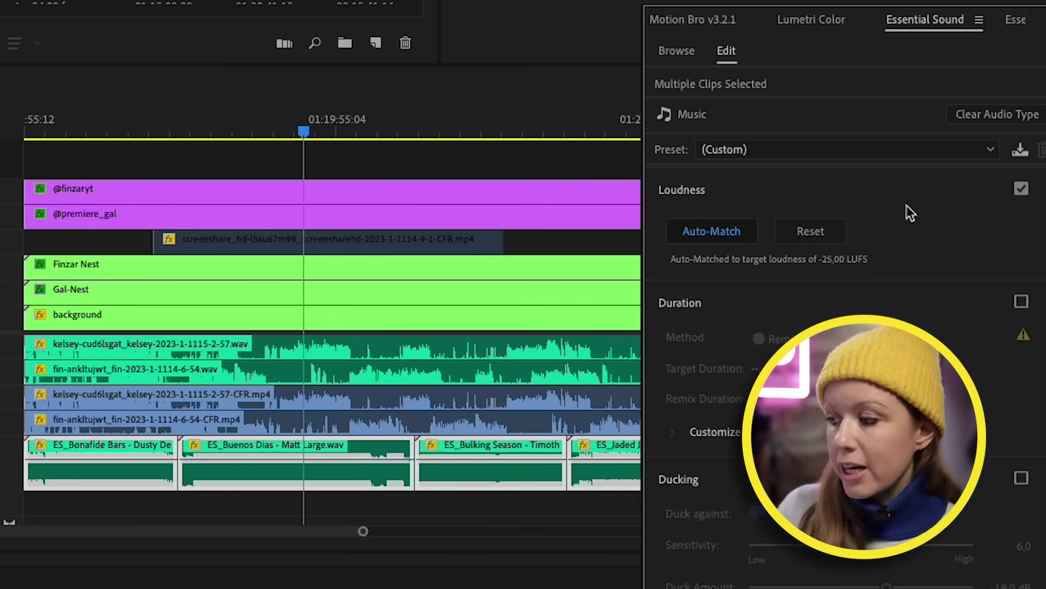
Select all the music clips on A5 and lower their clip volume level to about -2.9 dB
click(274, 128)
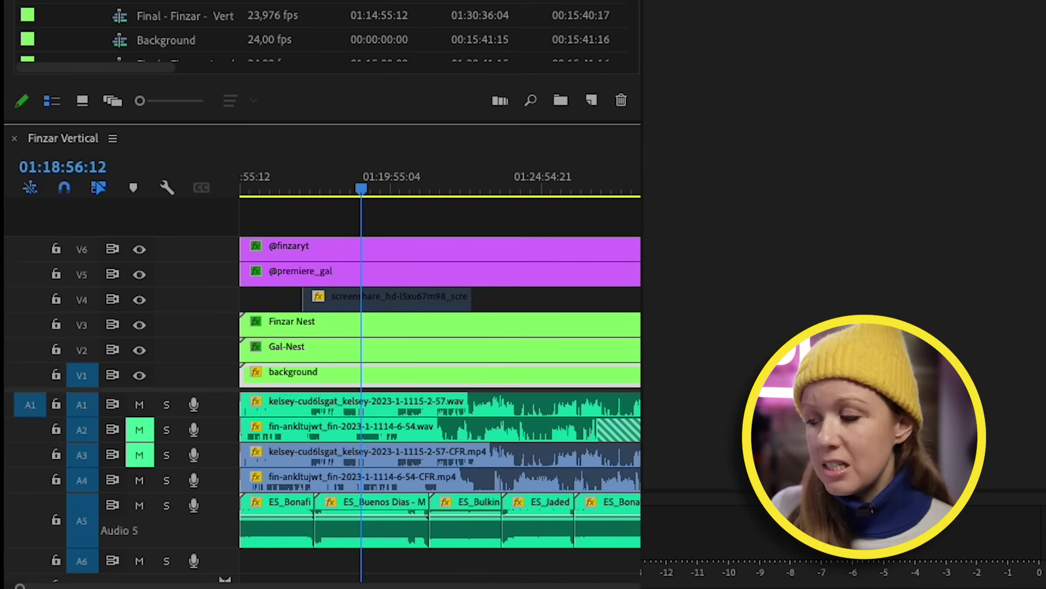
drag(632, 553, 227, 518)
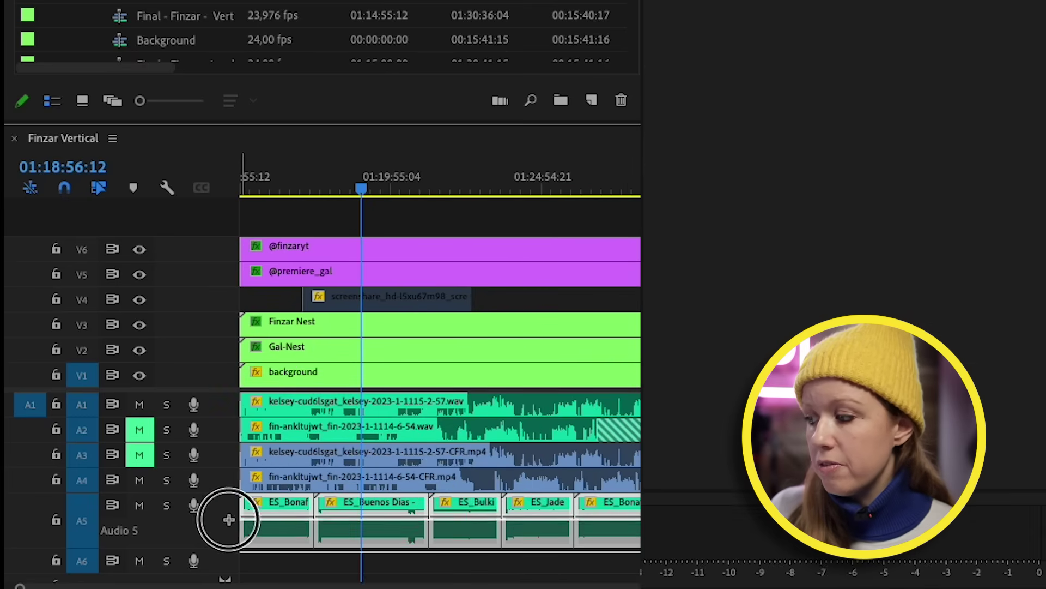
drag(856, 408, 853, 409)
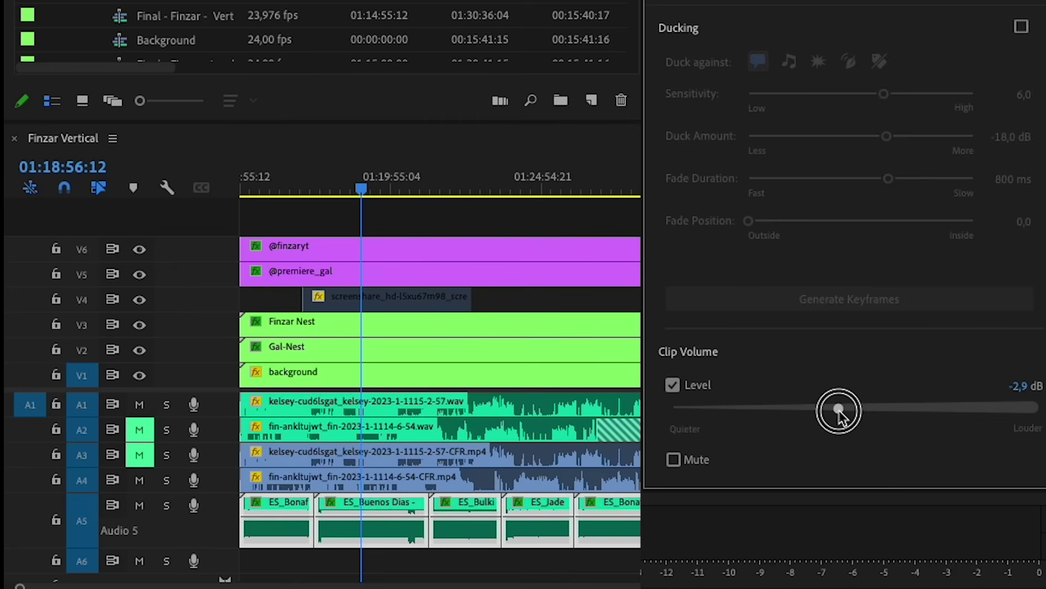